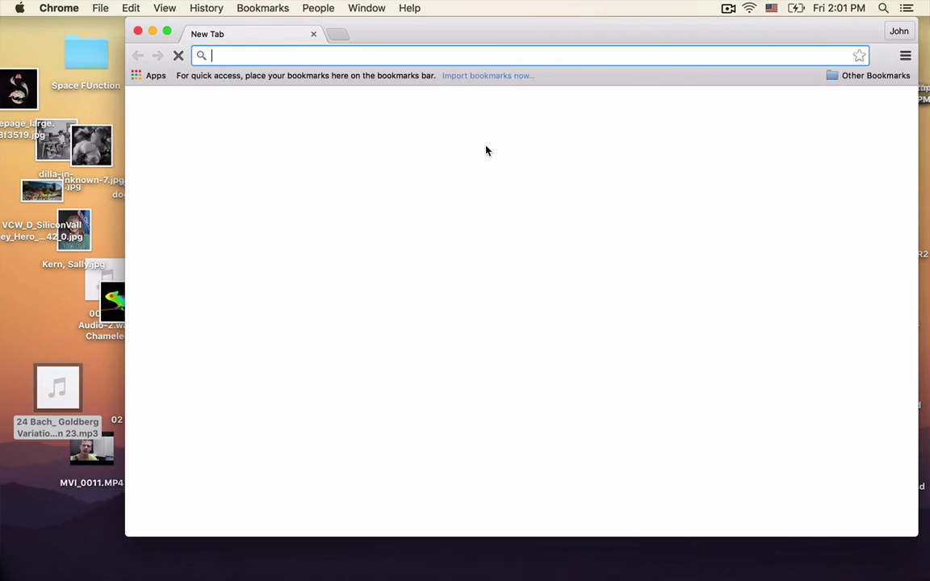
- Go to ableton.com's Live free trial page and keep Mac OS X 64-bit as the download version
text(ableton.com)
key(Return)
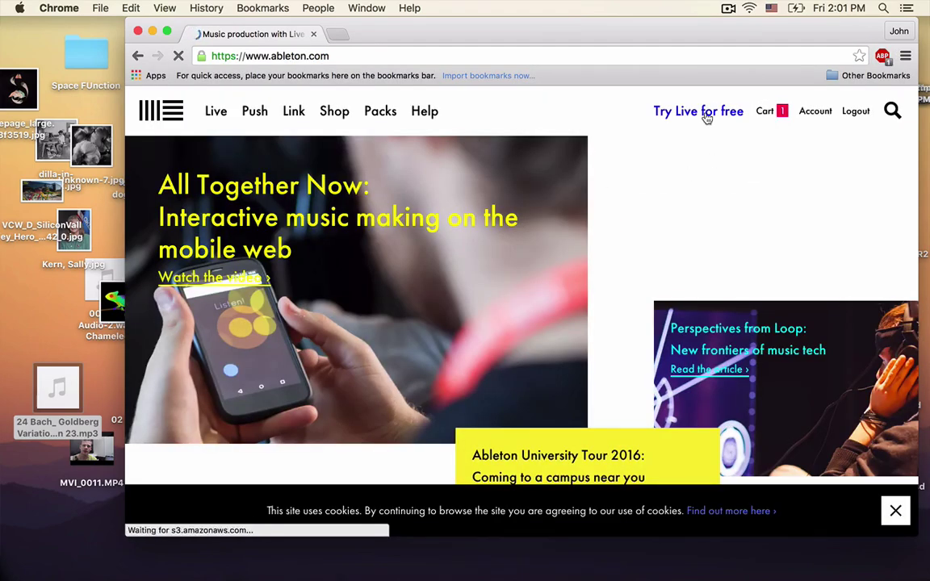
click(705, 115)
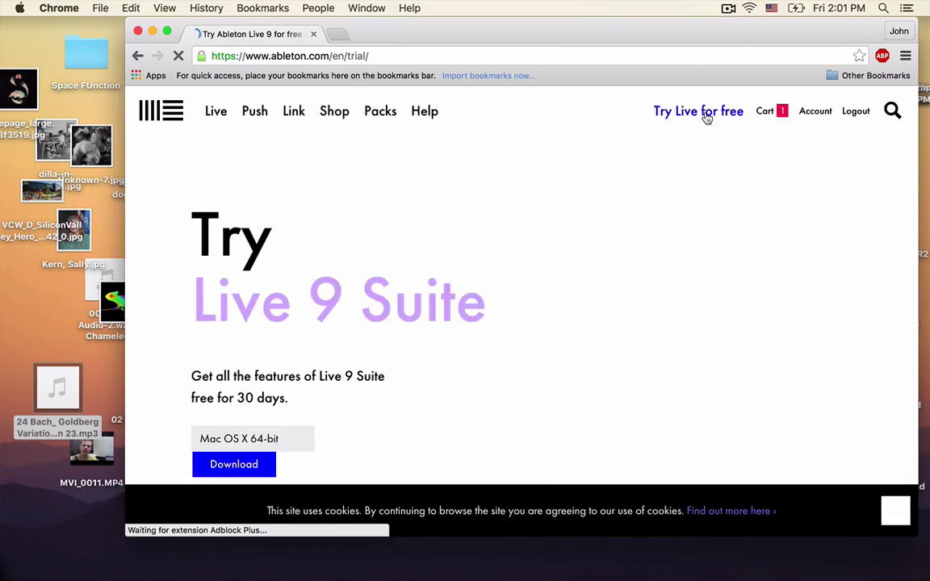
scroll(259, 483, down, 1)
click(274, 406)
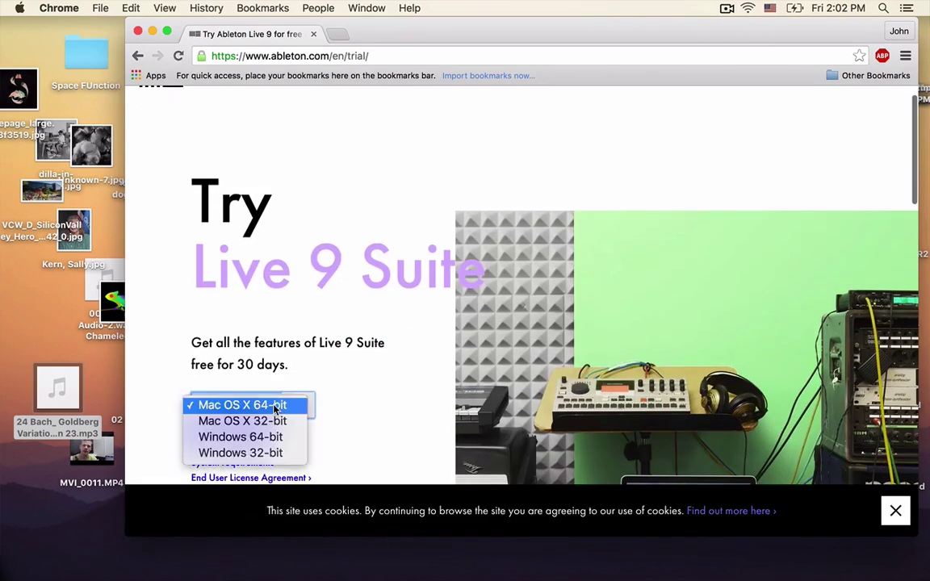
click(326, 395)
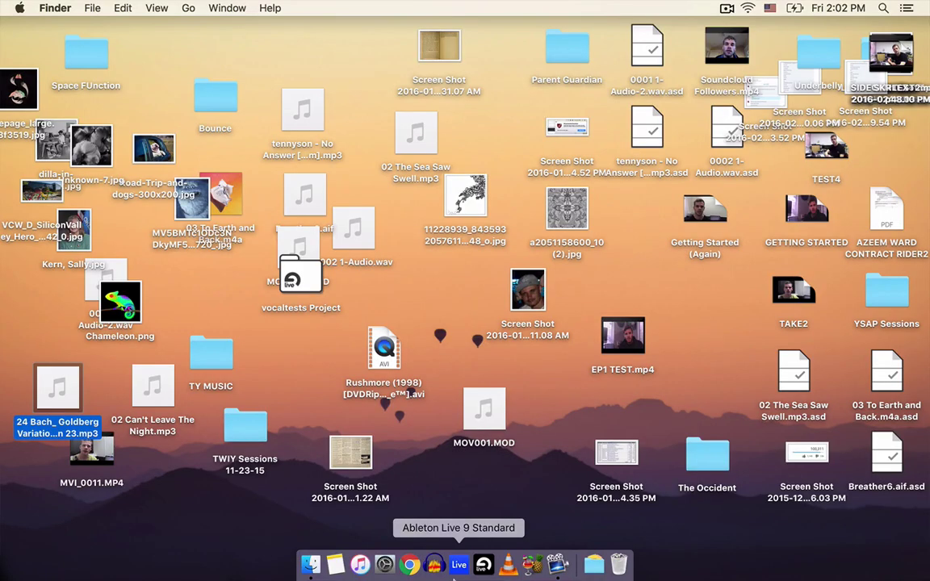
- Launch Ableton Live from the Dock and toggle the Detail View off and back on
click(456, 569)
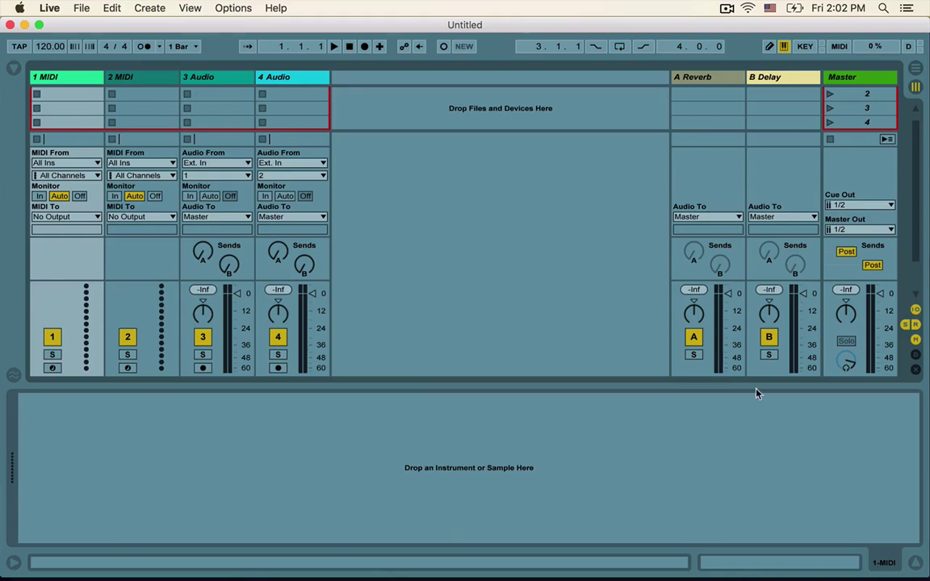
click(915, 562)
click(916, 563)
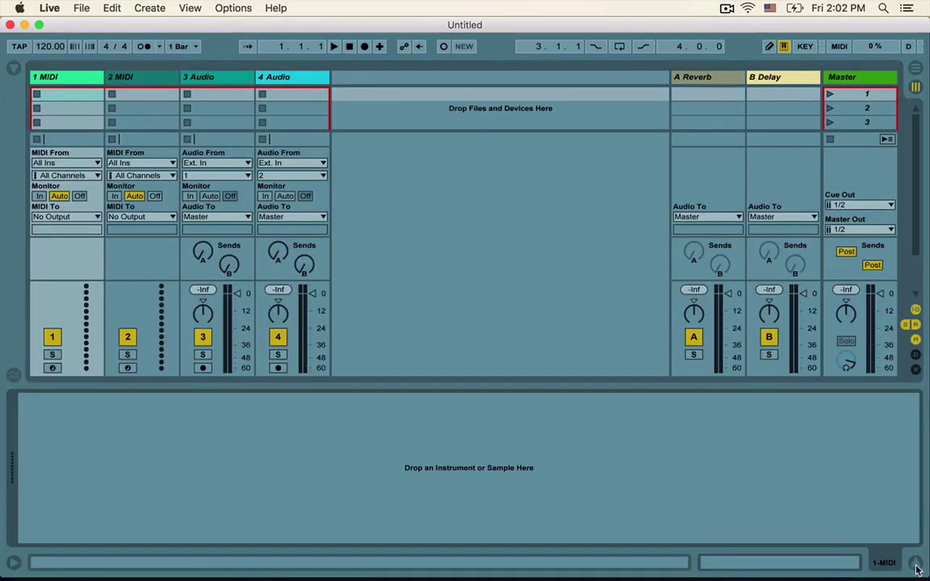
- Turn on the Help lessons, the Info View and the browser
click(194, 8)
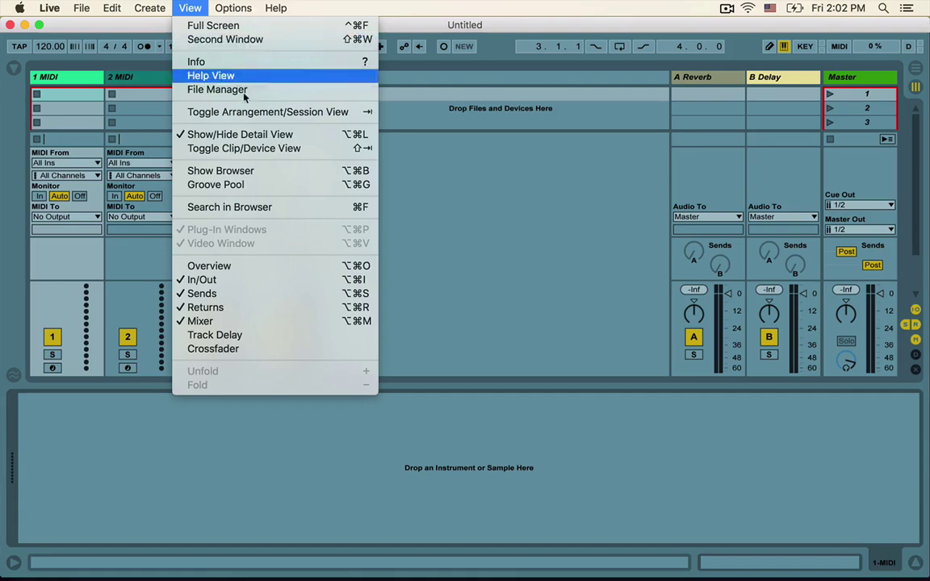
click(266, 75)
click(193, 8)
click(182, 60)
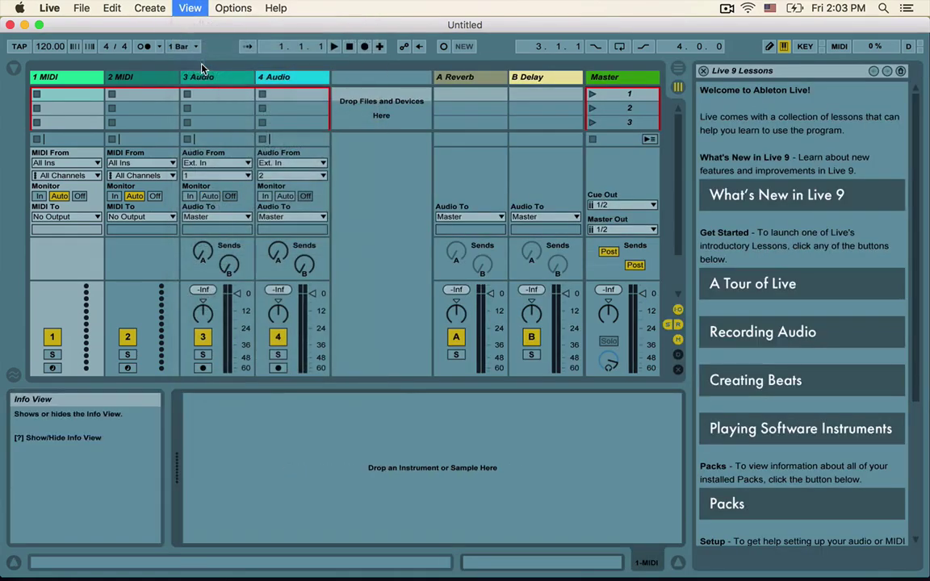
click(14, 71)
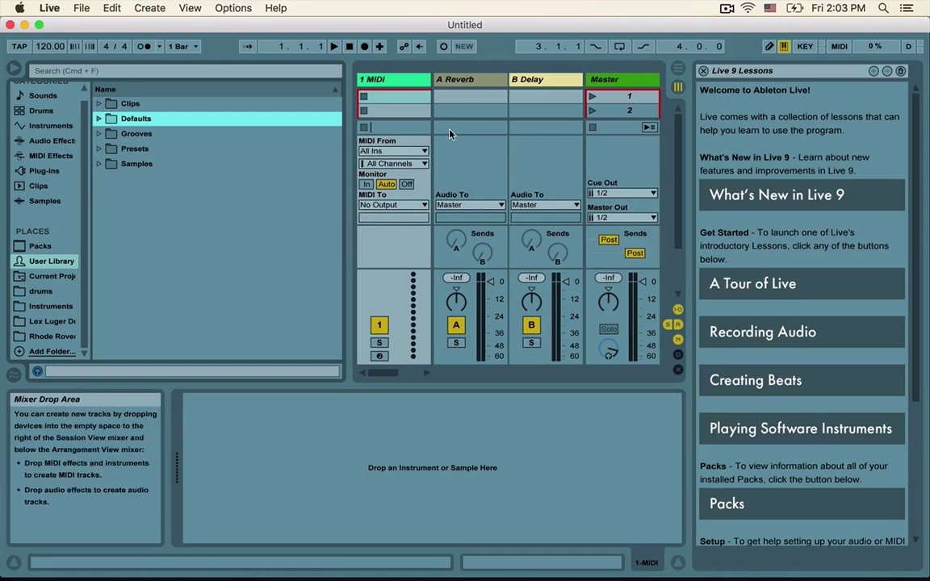
- Close Live 9 Lessons and hide Detail View, Browser, I/O, Sends and Returns
click(703, 71)
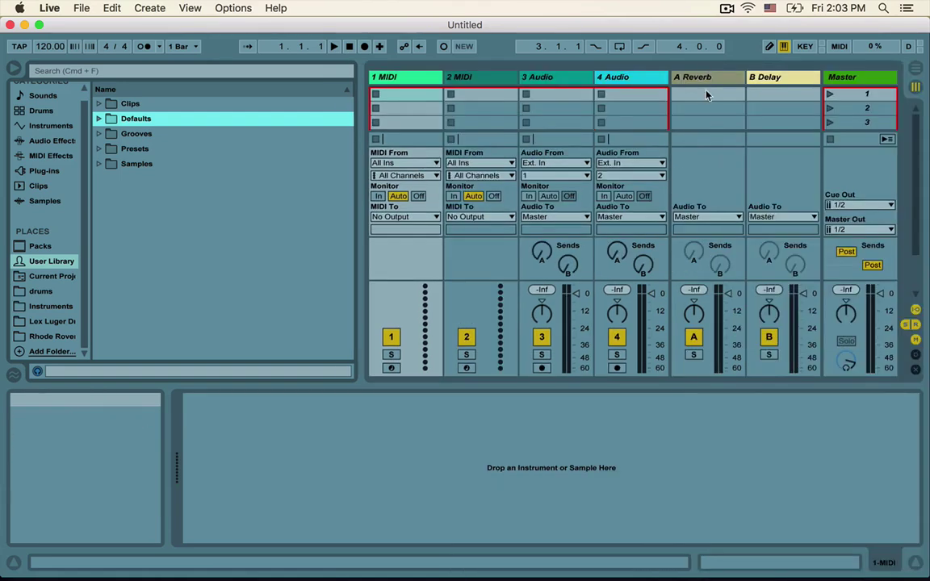
click(915, 565)
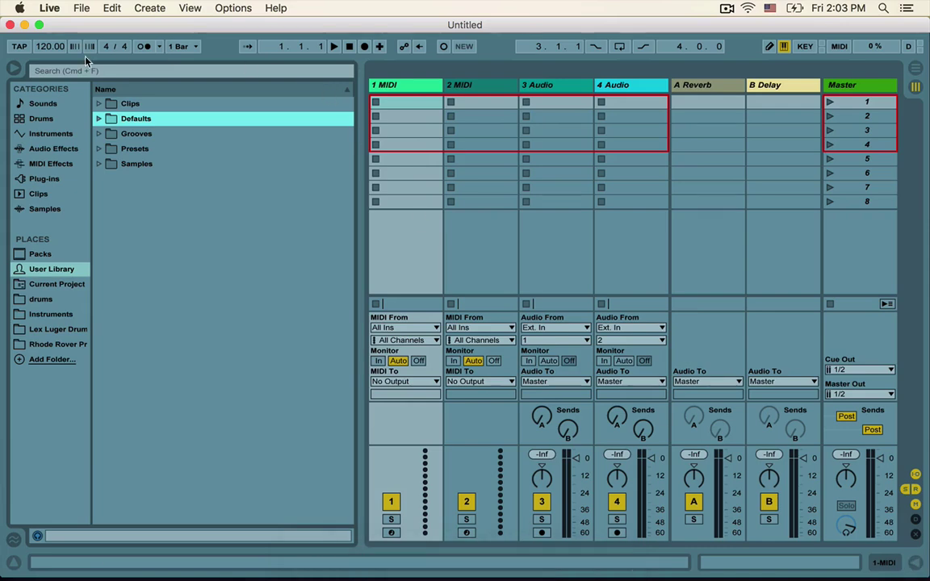
click(12, 69)
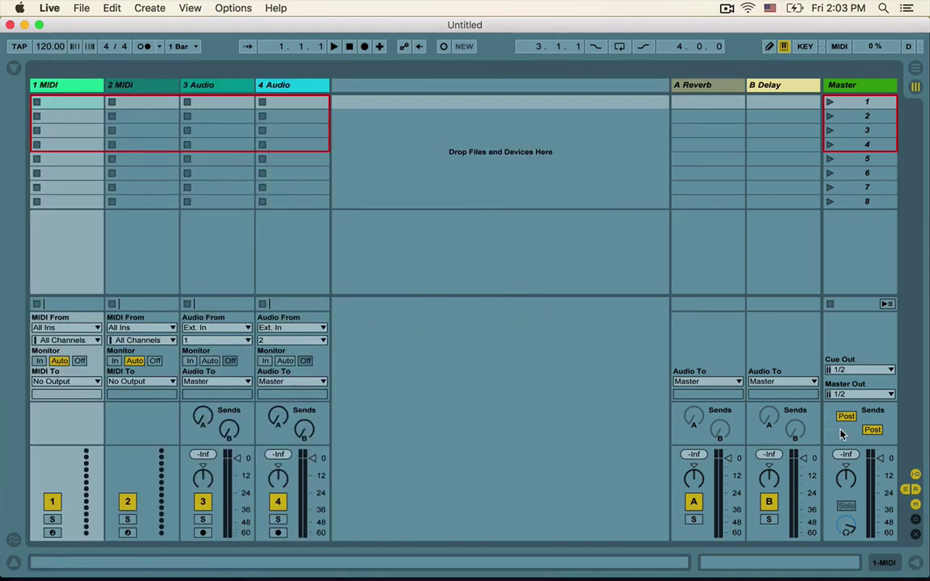
click(914, 476)
key(super+alt+s)
key(super+alt+r)
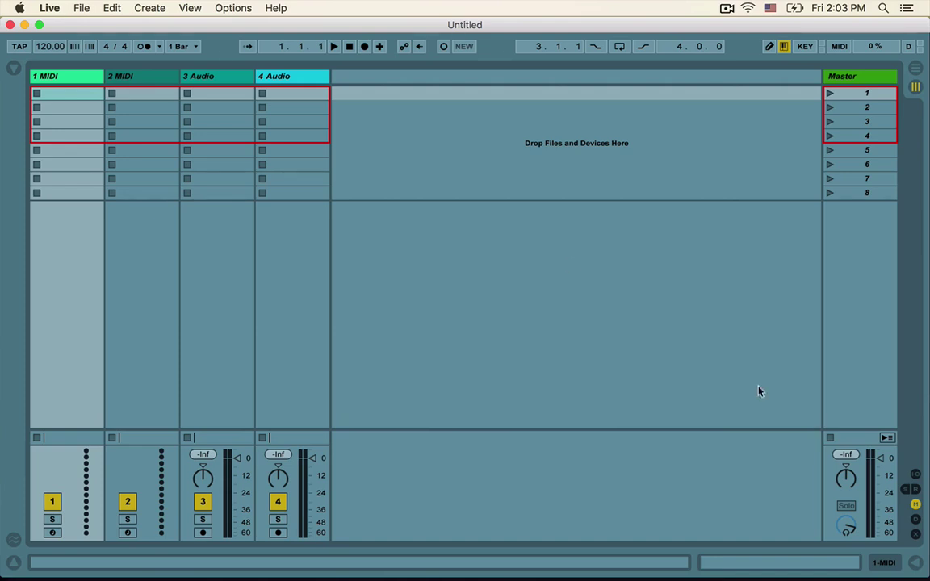
- Select each track in turn: 1 MIDI, 2 MIDI, 3 Audio, 4 Audio and Master
click(141, 77)
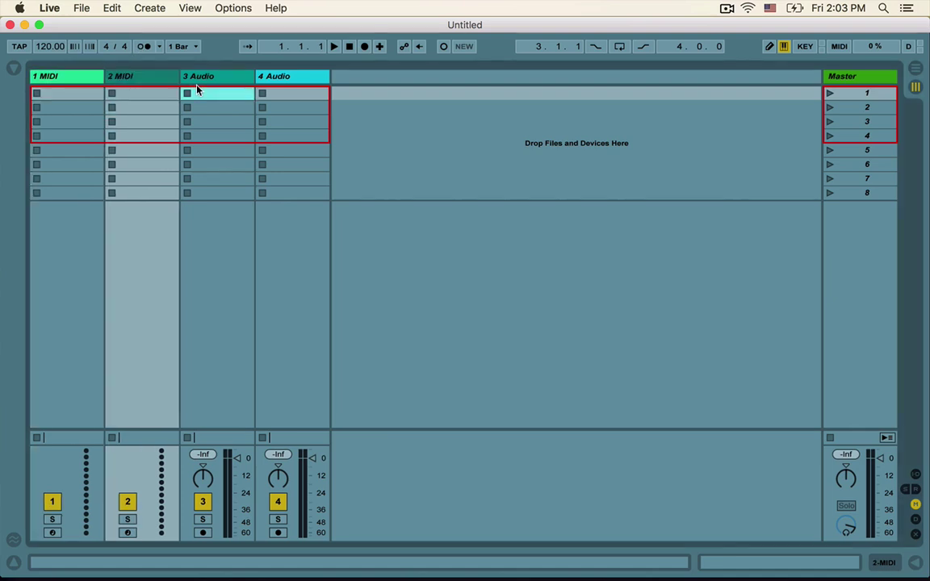
click(197, 92)
click(289, 77)
click(139, 76)
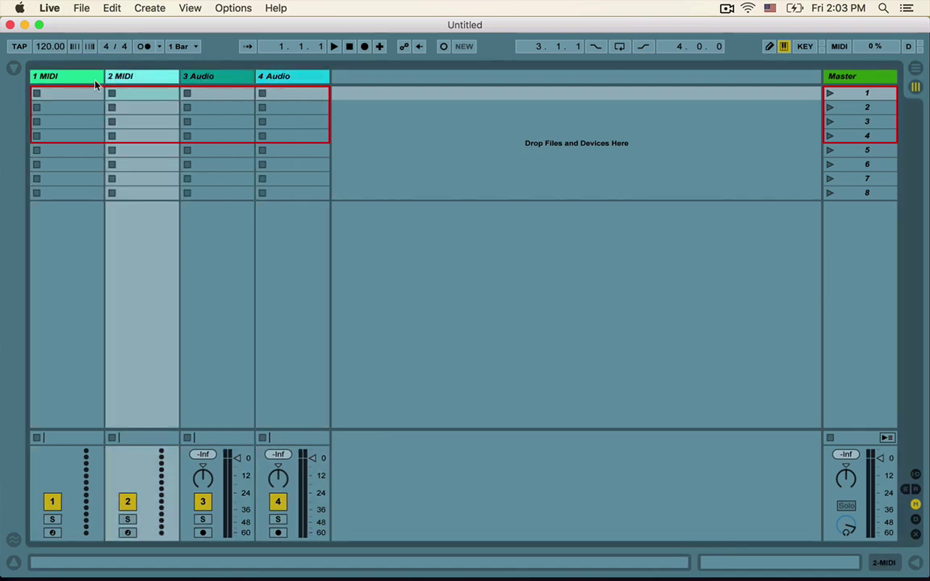
click(68, 86)
click(117, 77)
key(Left)
click(117, 76)
click(234, 76)
click(260, 76)
click(251, 76)
click(260, 75)
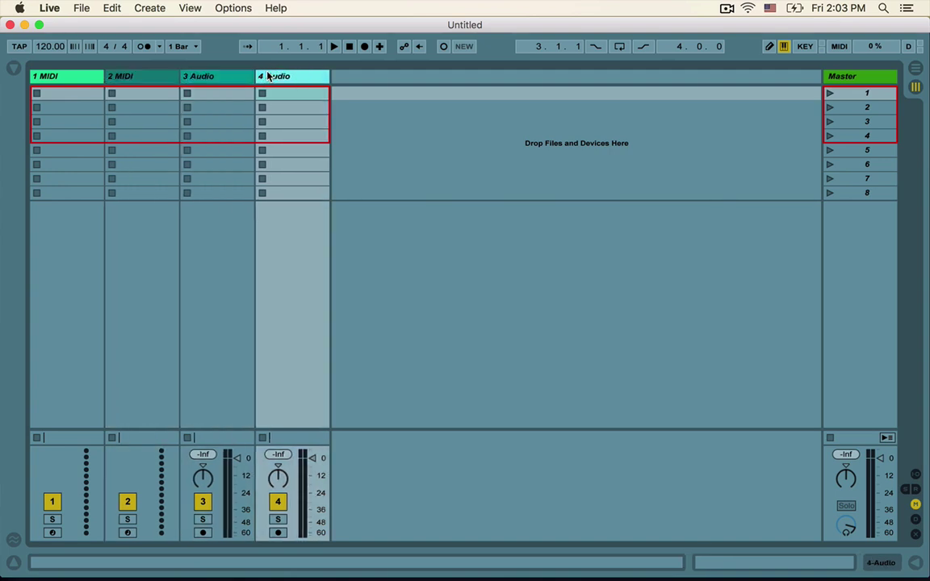
click(842, 78)
click(844, 77)
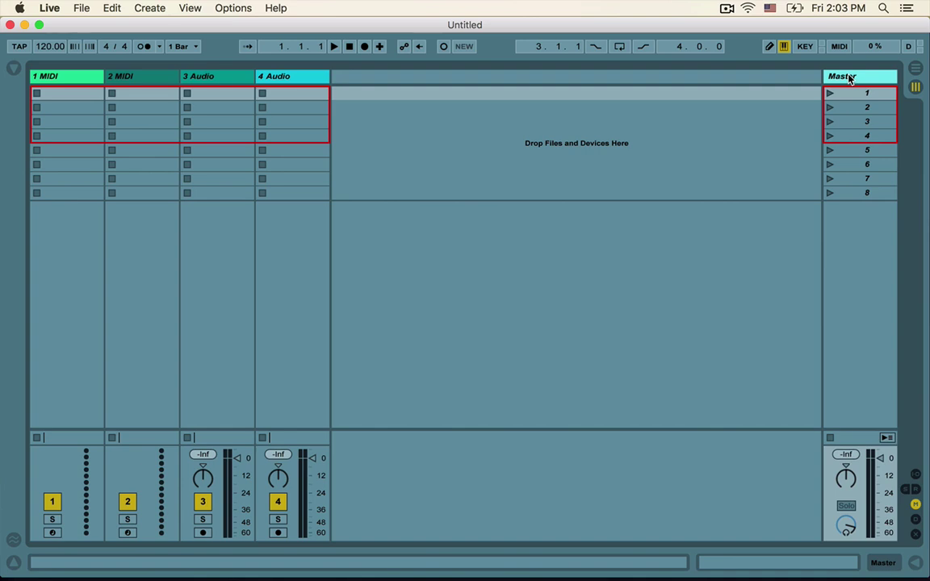
- Delete the 2 MIDI and 1 MIDI tracks
click(46, 76)
click(148, 78)
click(64, 80)
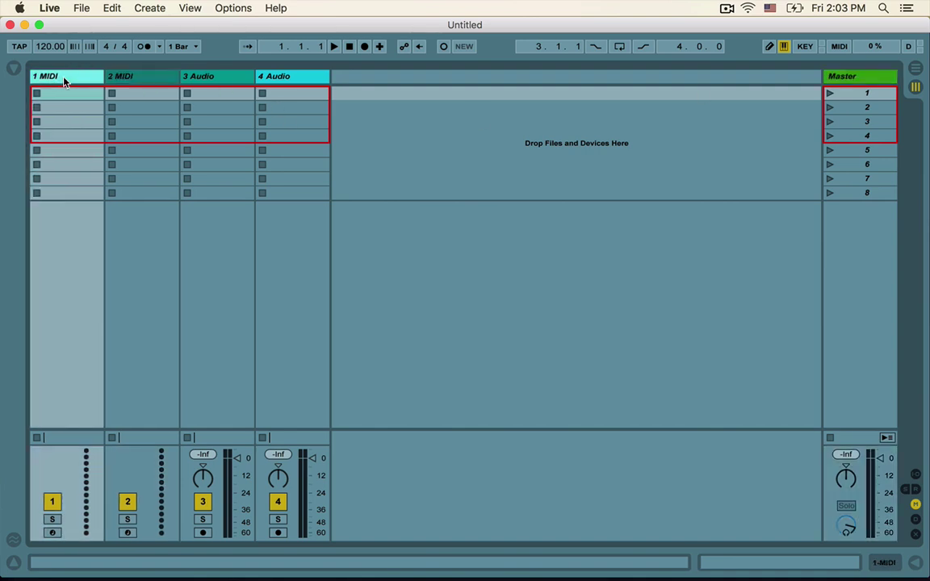
key(Delete)
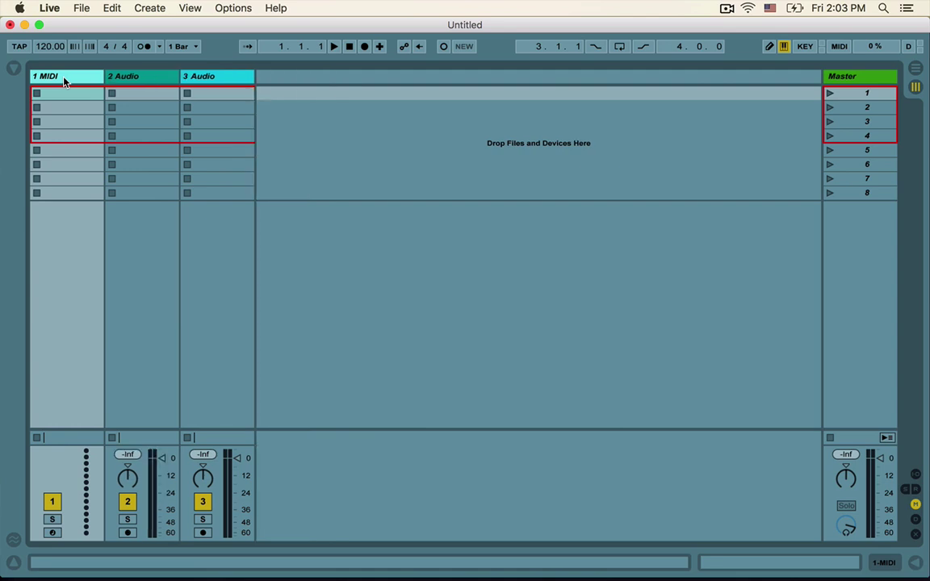
key(Delete)
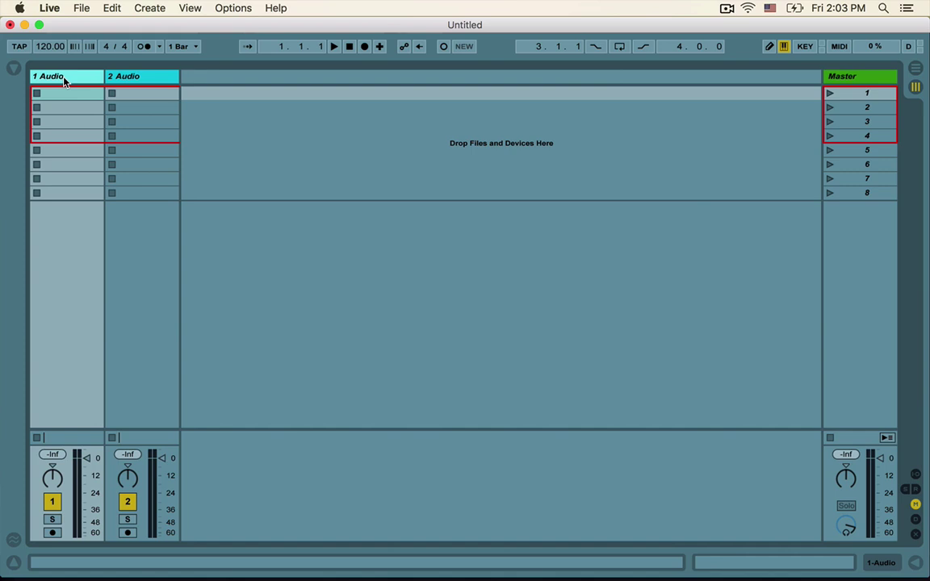
click(114, 76)
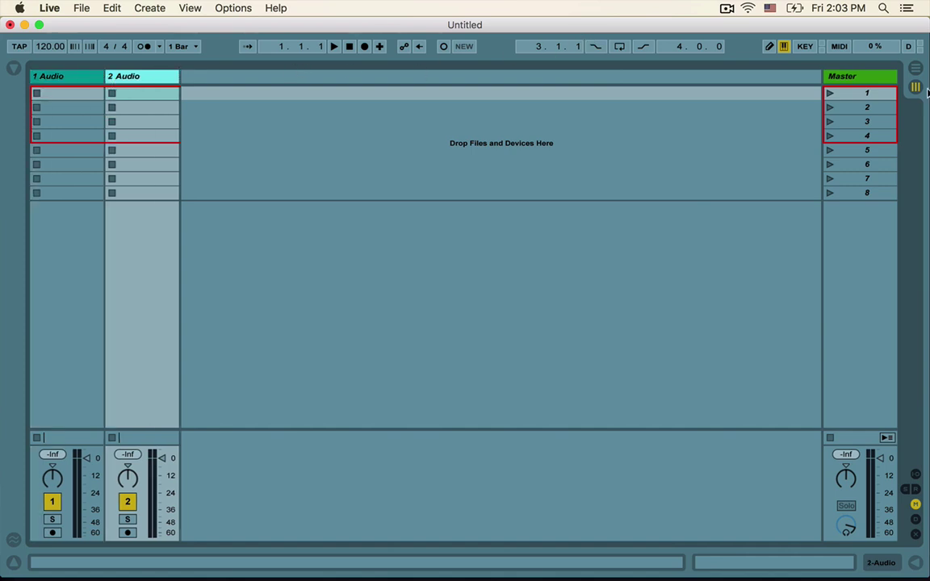
click(873, 77)
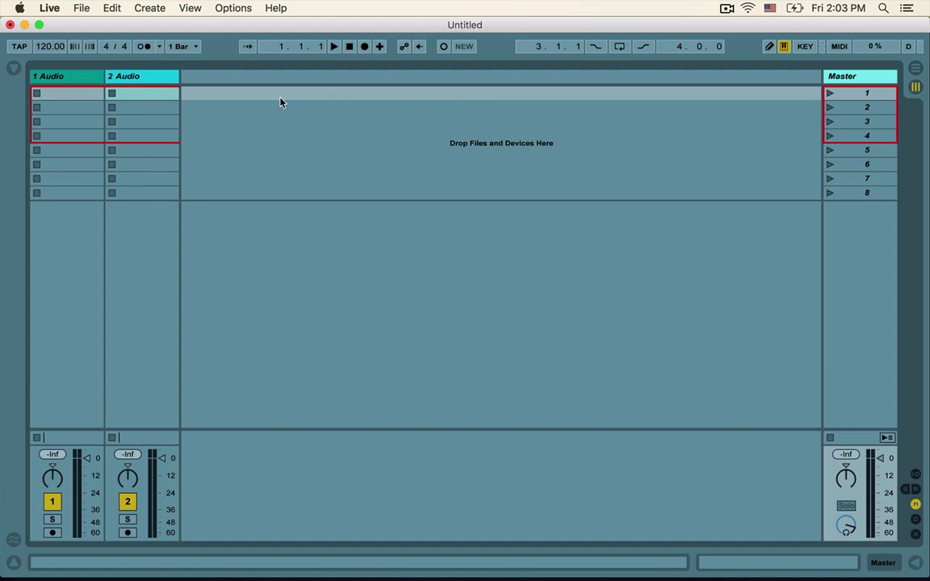
click(88, 92)
click(58, 178)
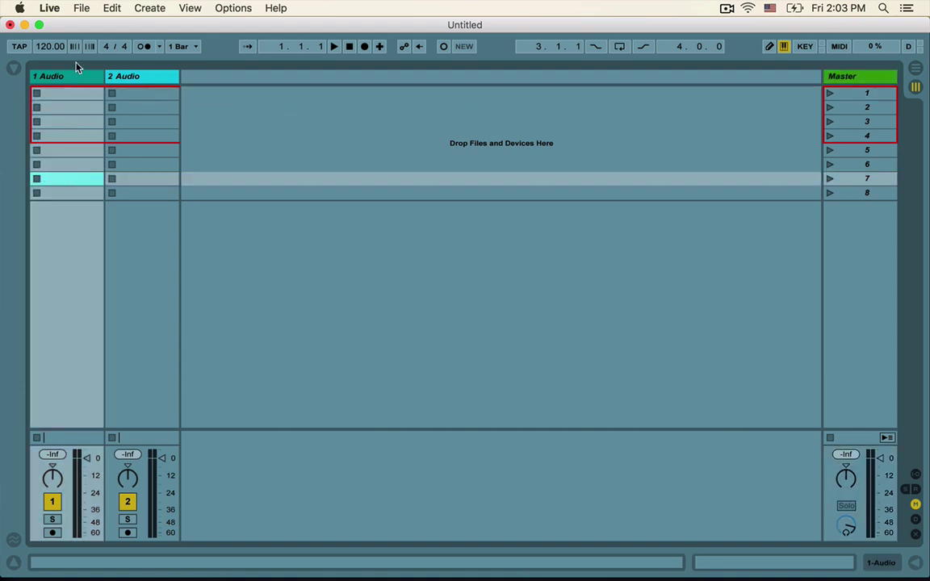
click(81, 122)
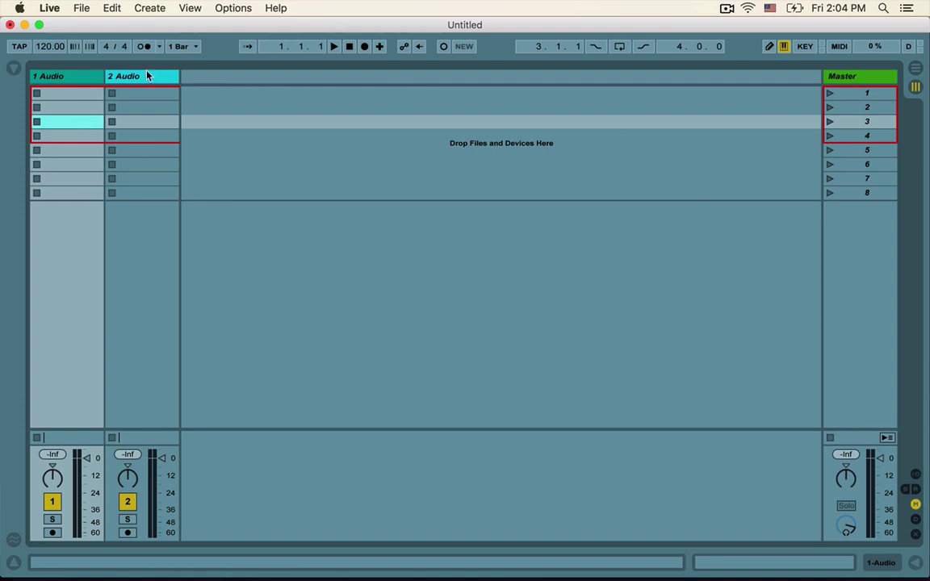
click(84, 77)
click(143, 77)
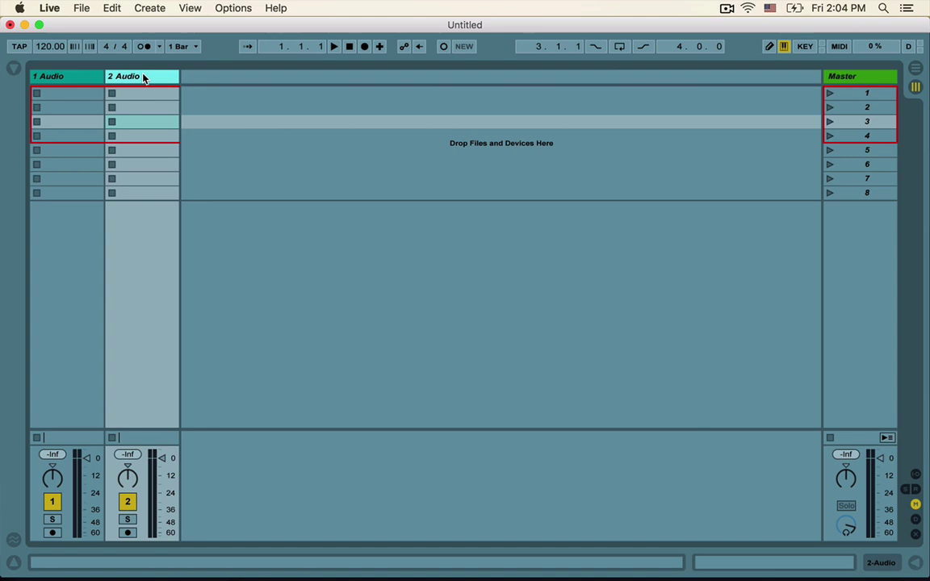
click(857, 78)
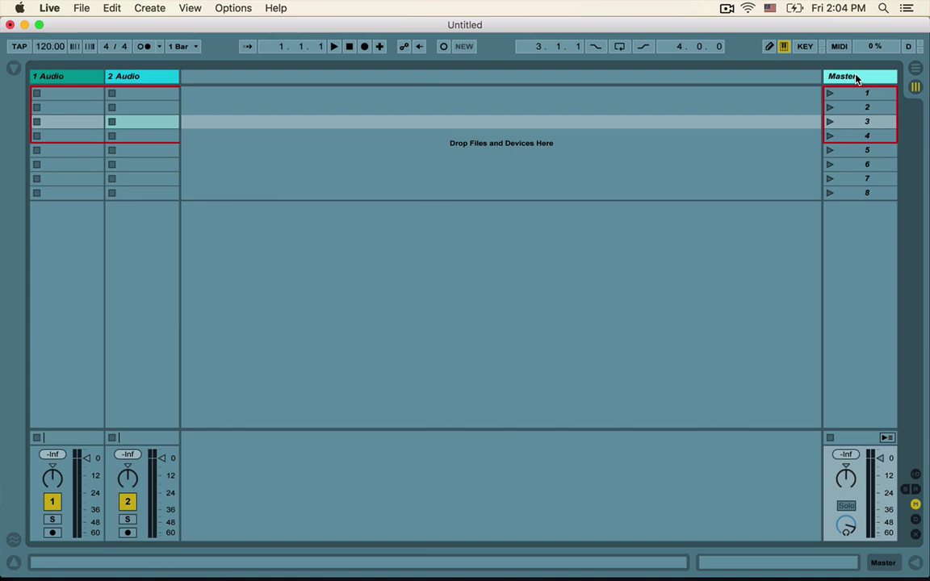
click(577, 120)
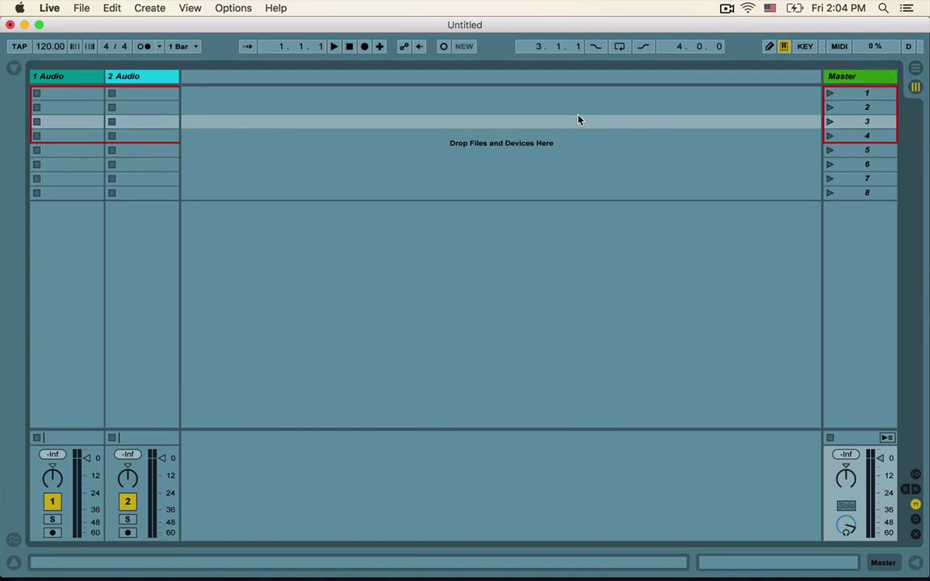
click(52, 76)
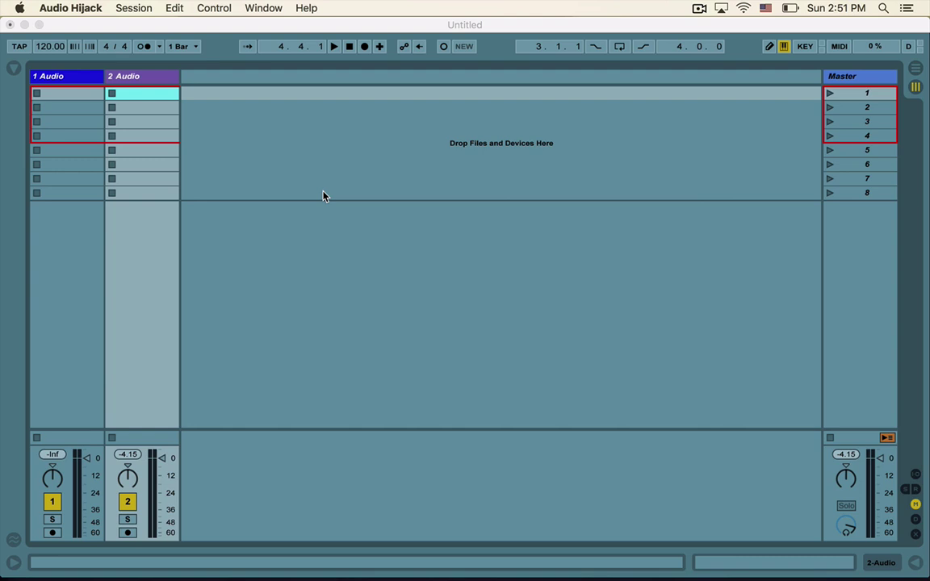
- Drag blossomdrums_120.wav from Finder's EP 1 - Getting Started folder into 2 Audio's first clip slot
click(323, 196)
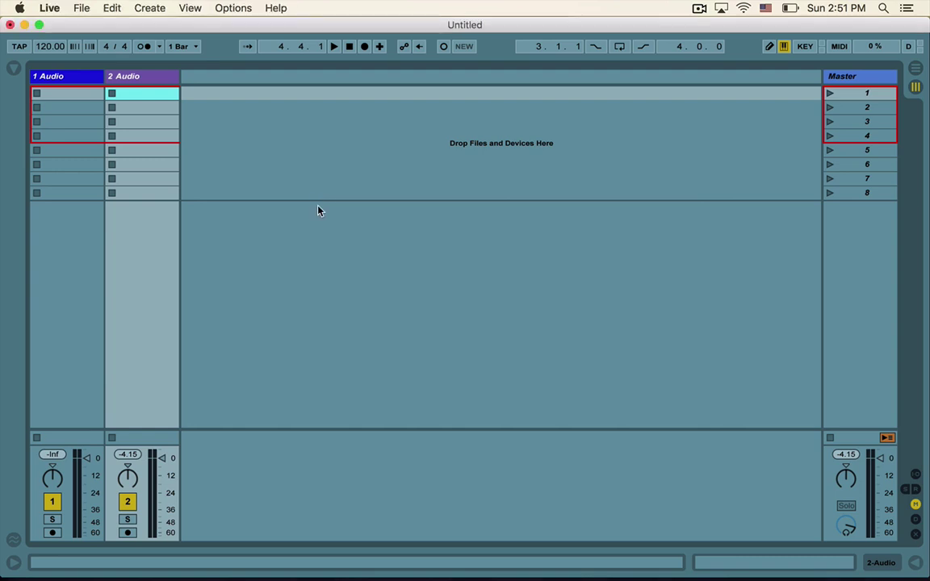
mouse_move(359, 565)
click(261, 565)
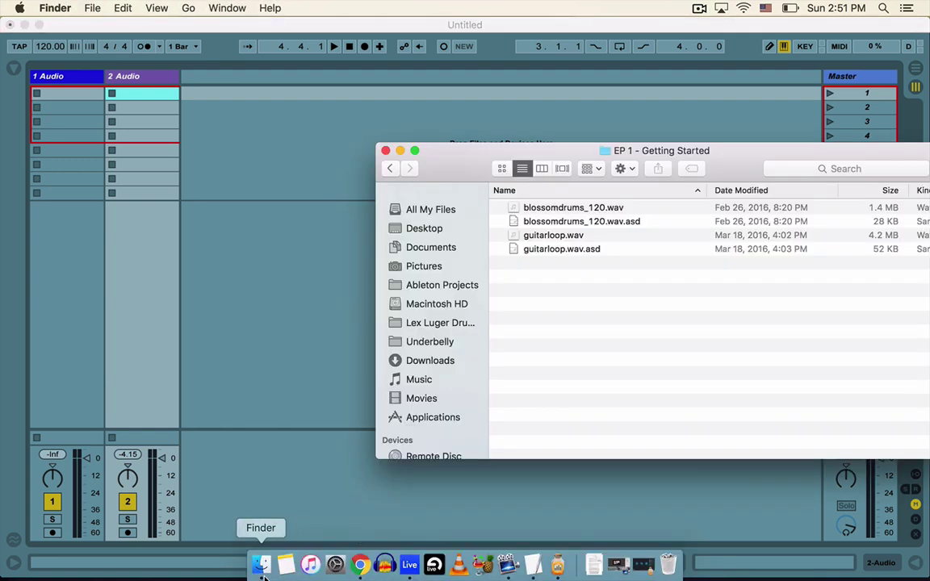
click(389, 168)
drag(450, 170, 381, 167)
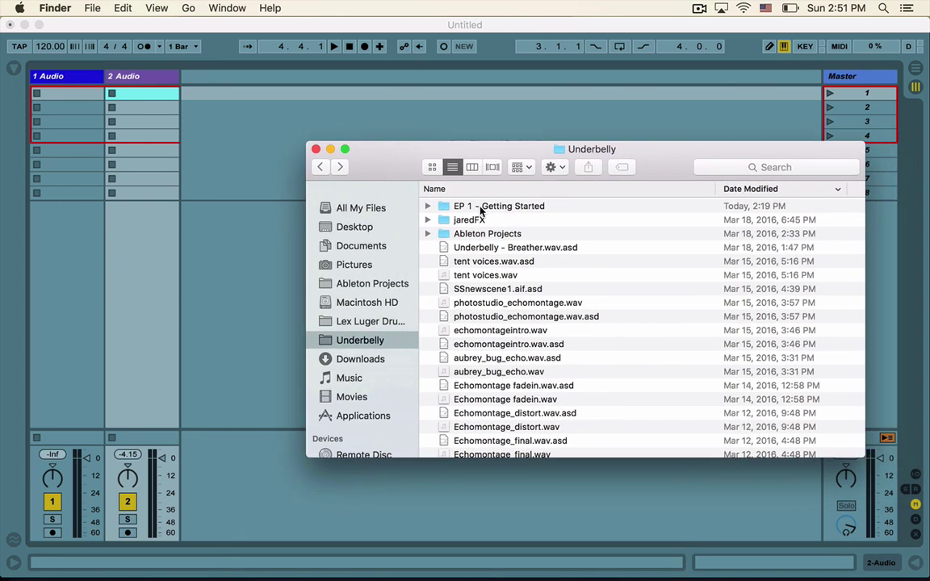
double_click(482, 208)
drag(376, 161, 482, 161)
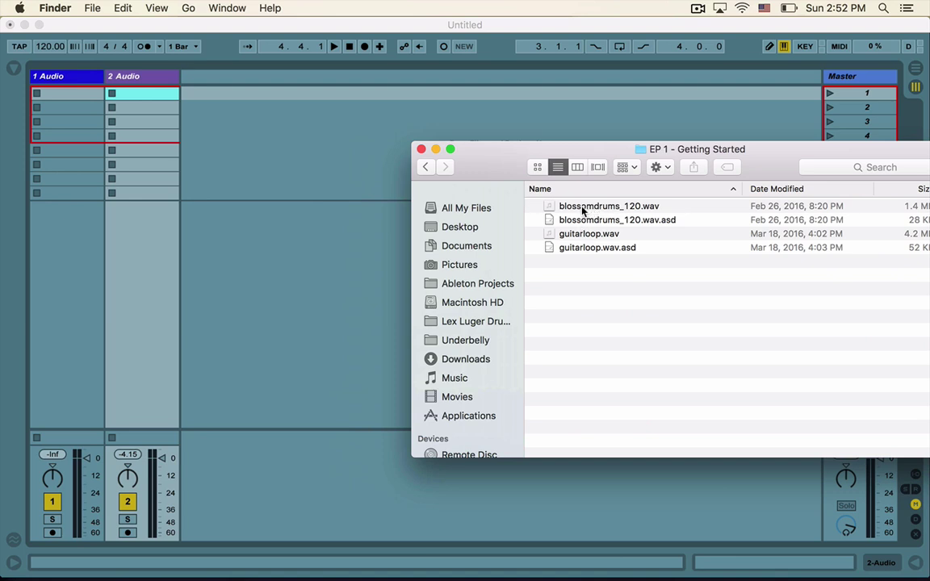
drag(571, 208, 149, 99)
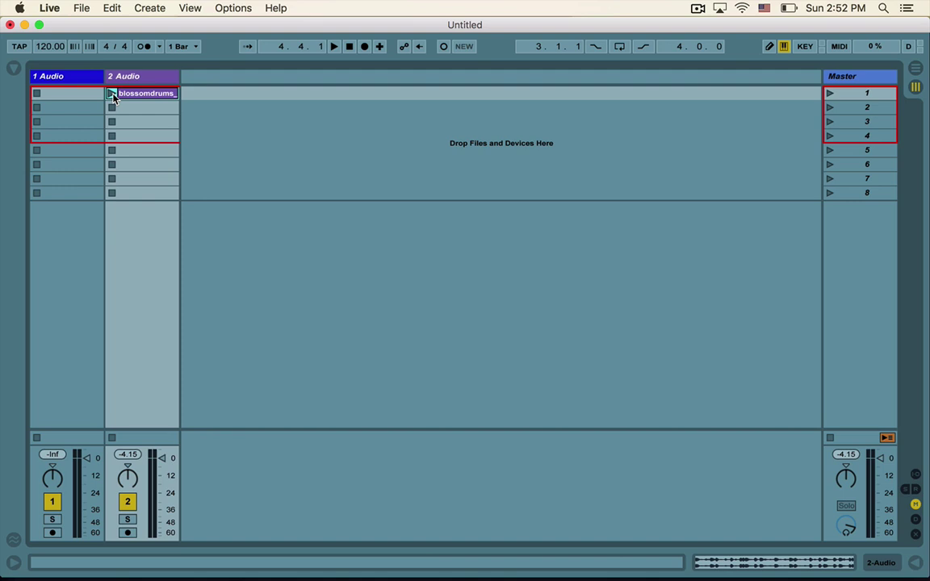
- Launch the blossomdrums clip, stop it, replay it, stop with Space, then select the clip
click(111, 93)
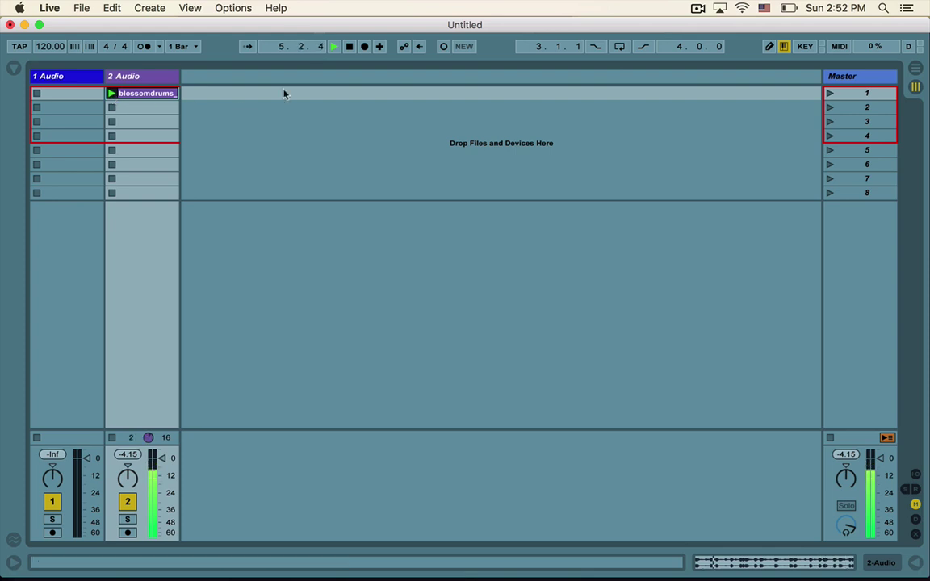
click(349, 47)
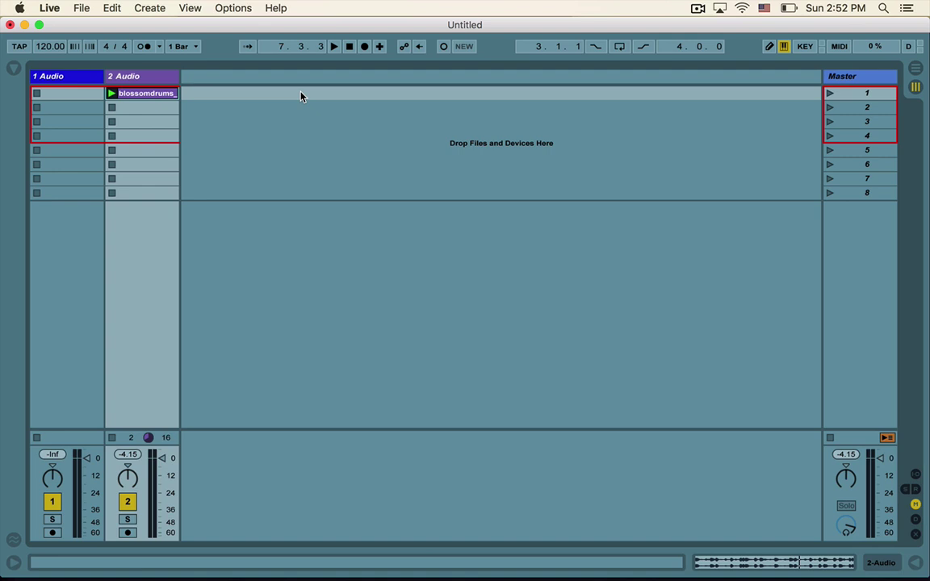
click(334, 48)
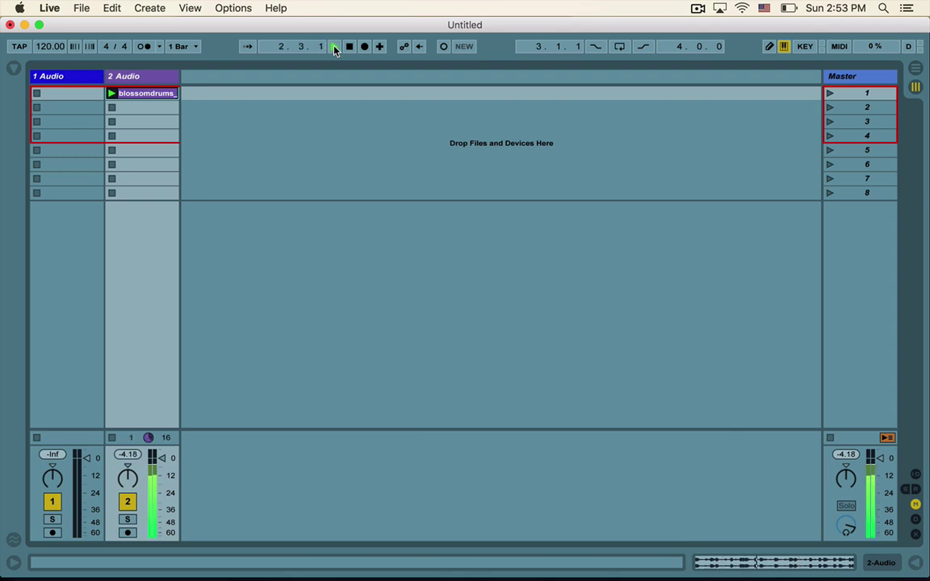
key(space)
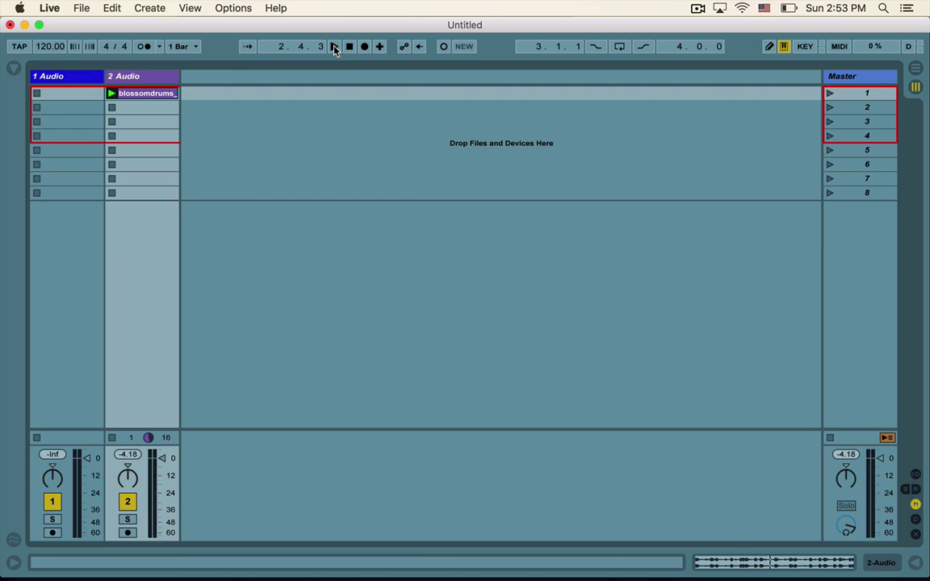
click(146, 97)
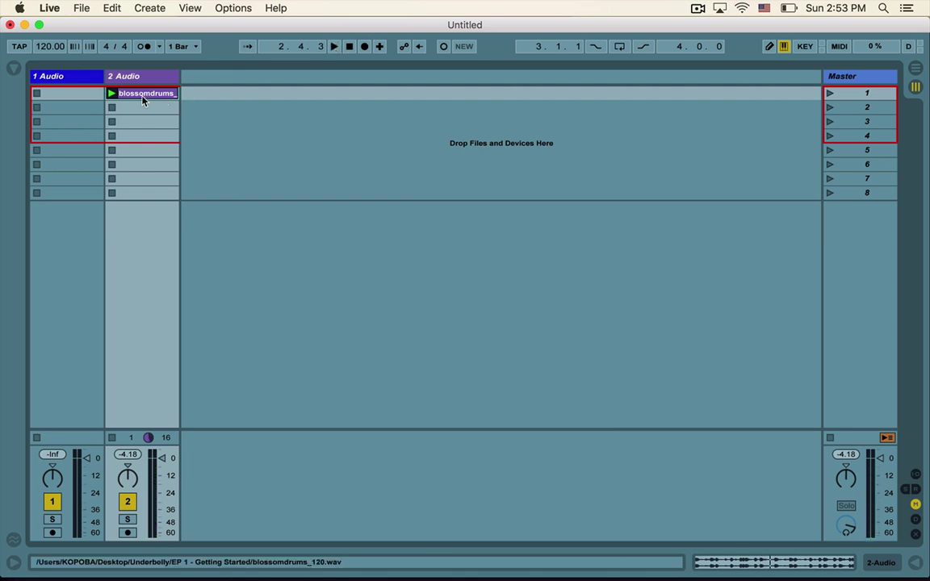
- Open the blossomdrums waveform, mark positions from 1.2.3 to 1.4.1, and play the loop
double_click(142, 97)
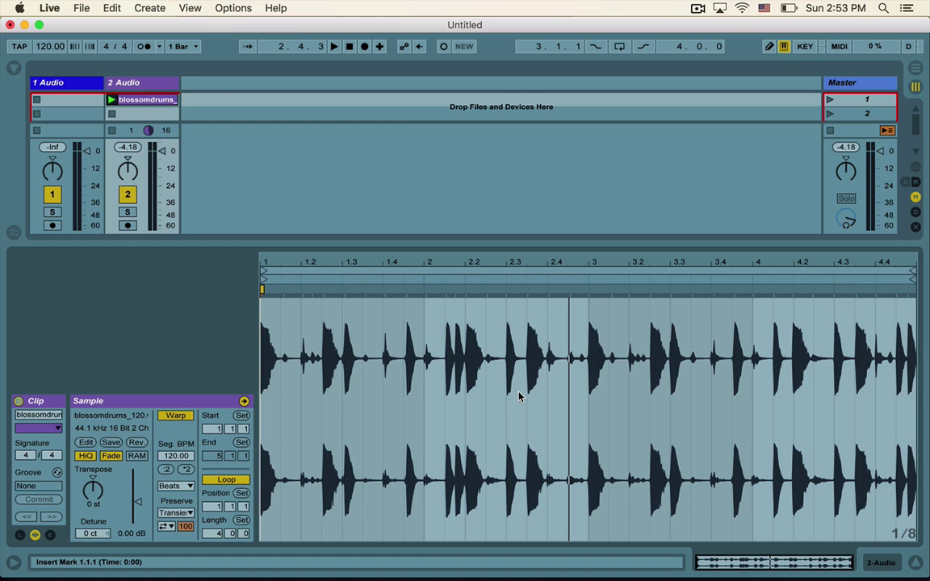
click(321, 324)
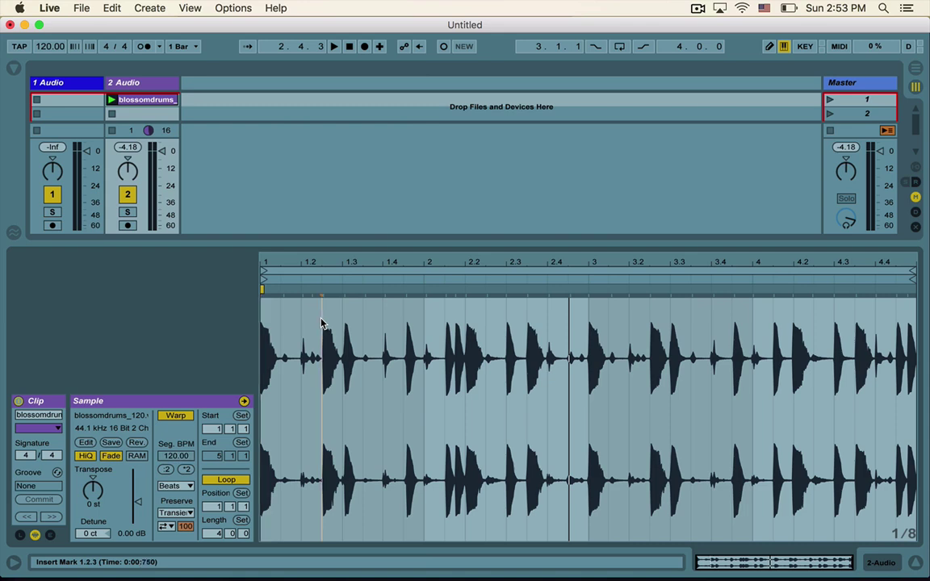
drag(321, 323, 340, 325)
click(340, 324)
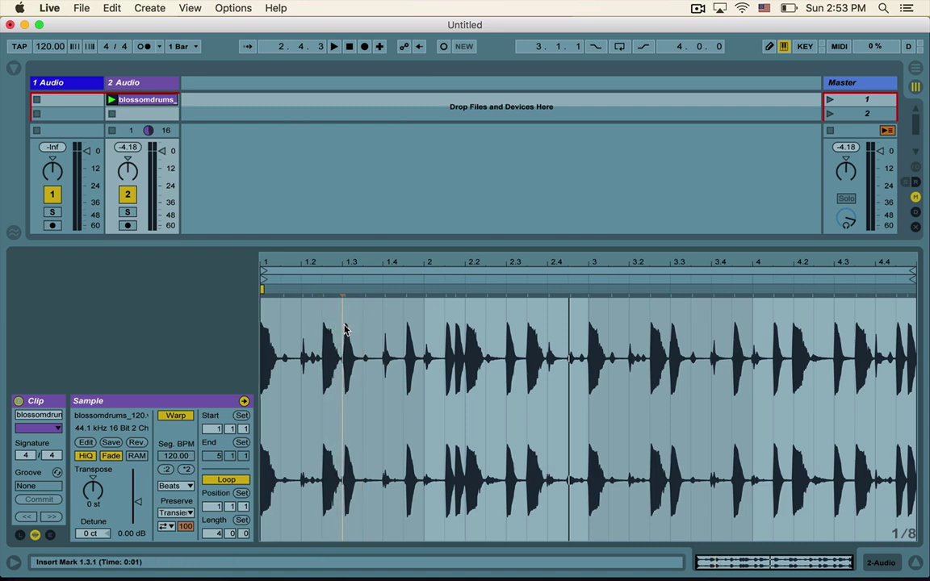
click(834, 292)
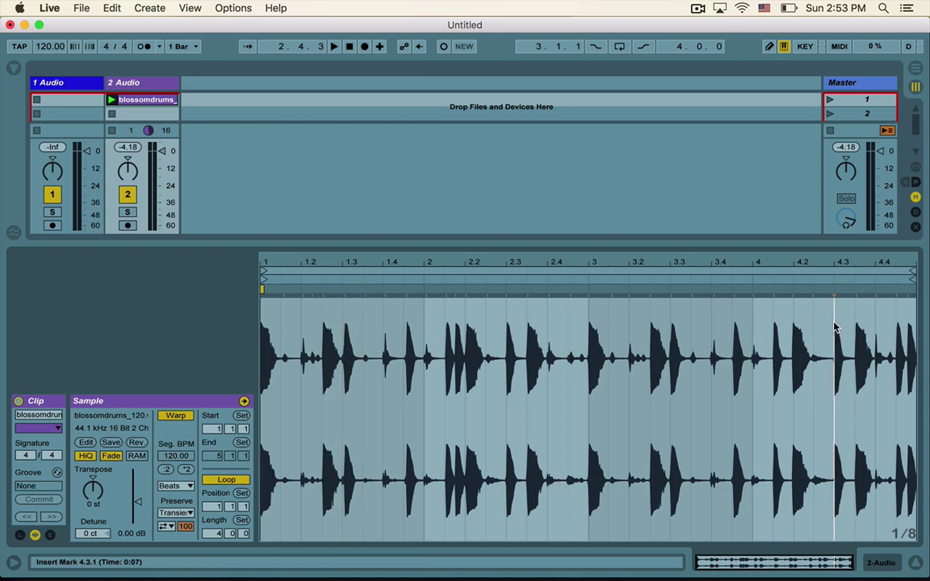
click(342, 326)
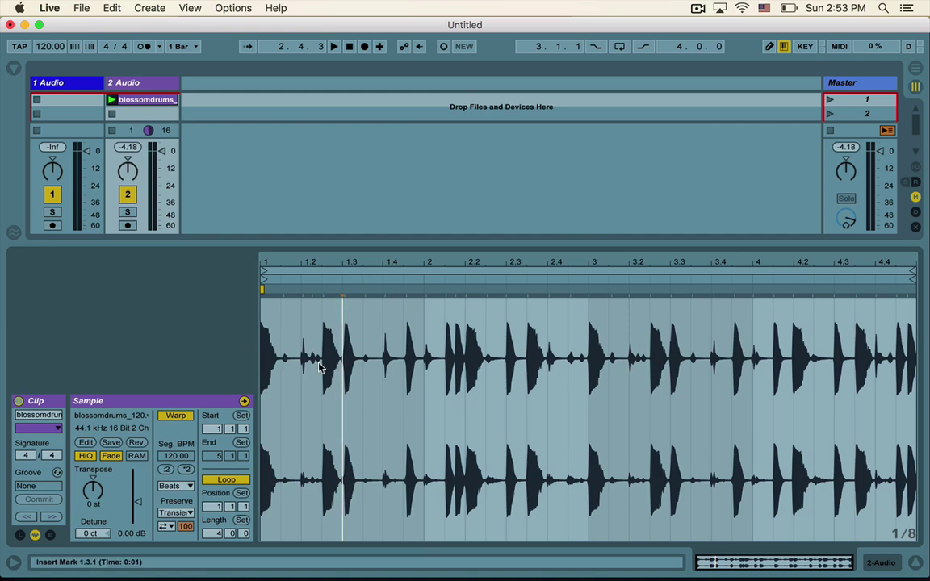
drag(323, 363, 358, 367)
click(385, 375)
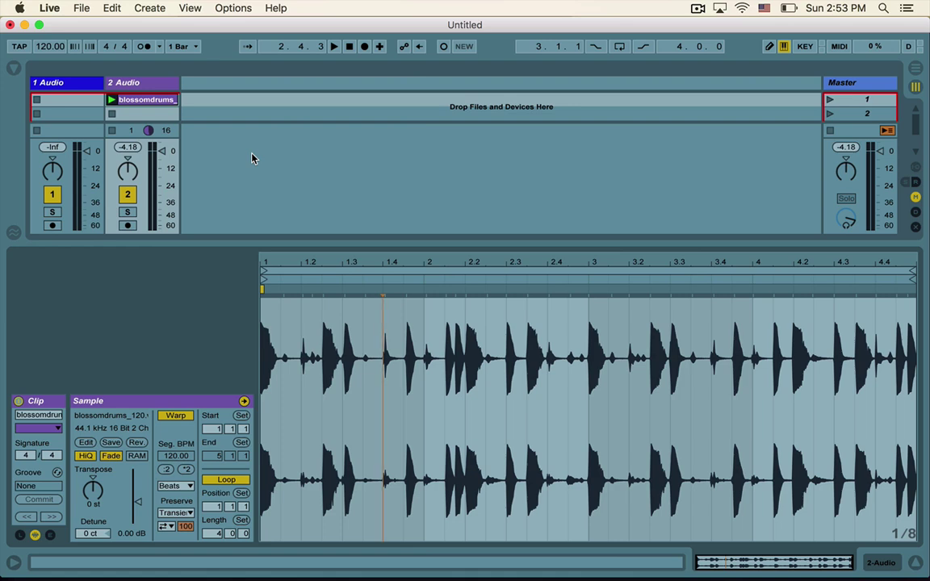
key(space)
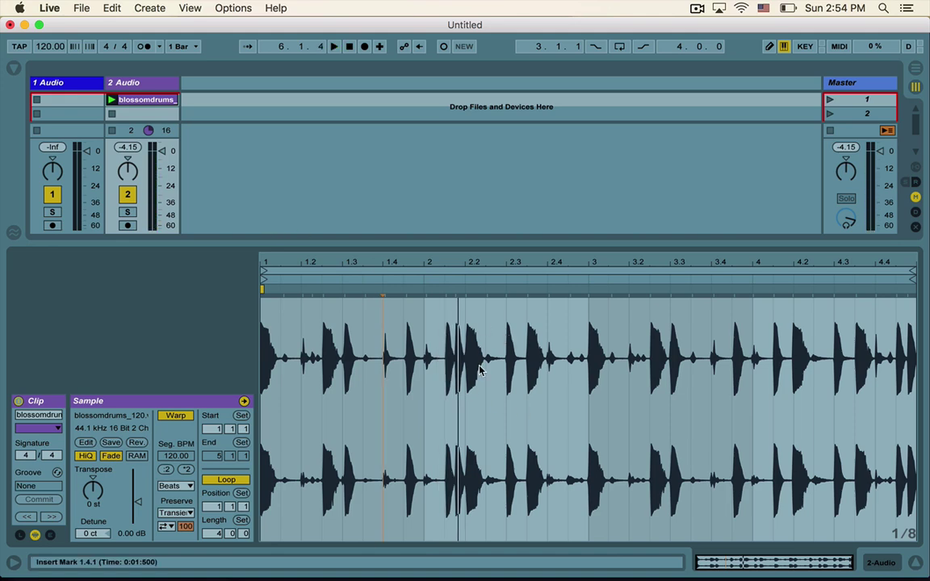
- Select 2.2.1–2.2.3 in the waveform, replay the drum loop, then stop it with Space
drag(466, 331, 478, 332)
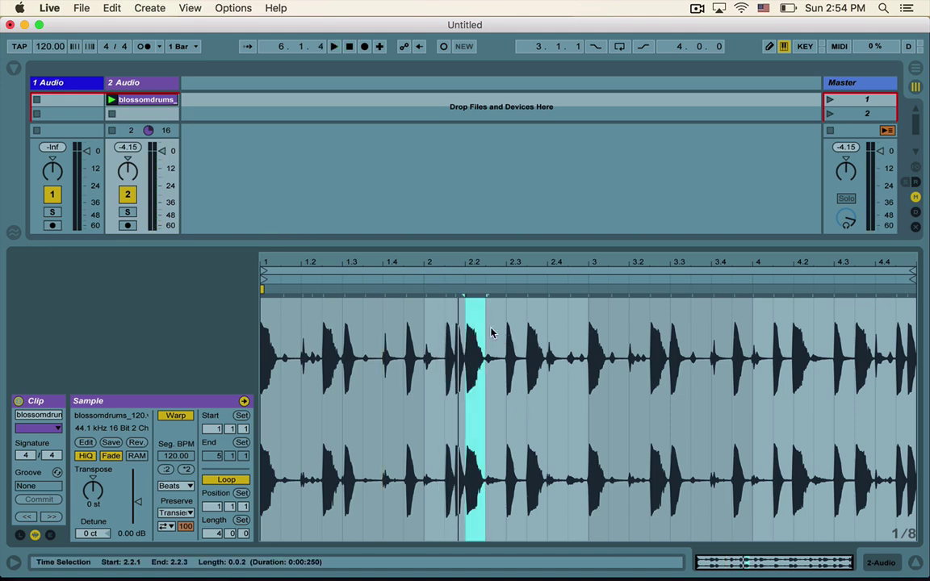
click(480, 329)
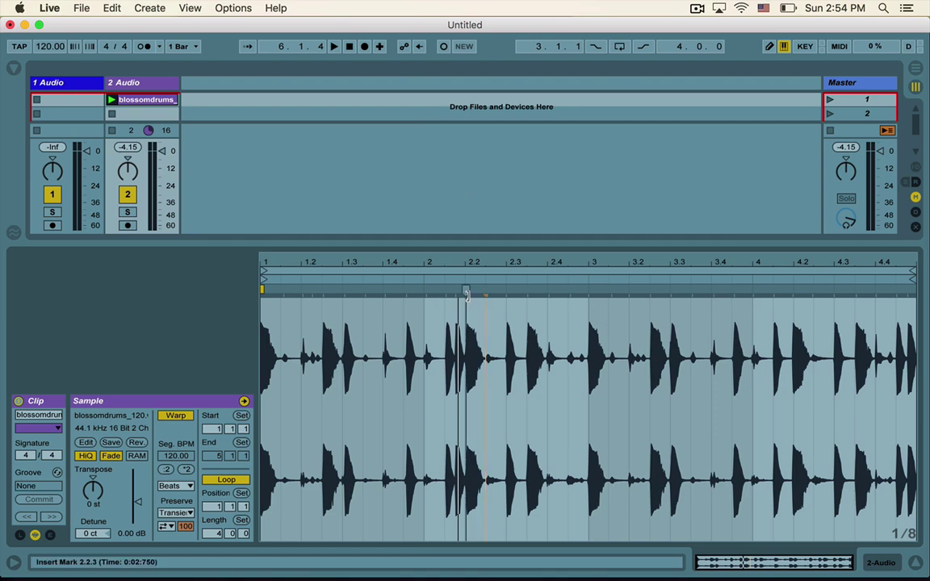
key(space)
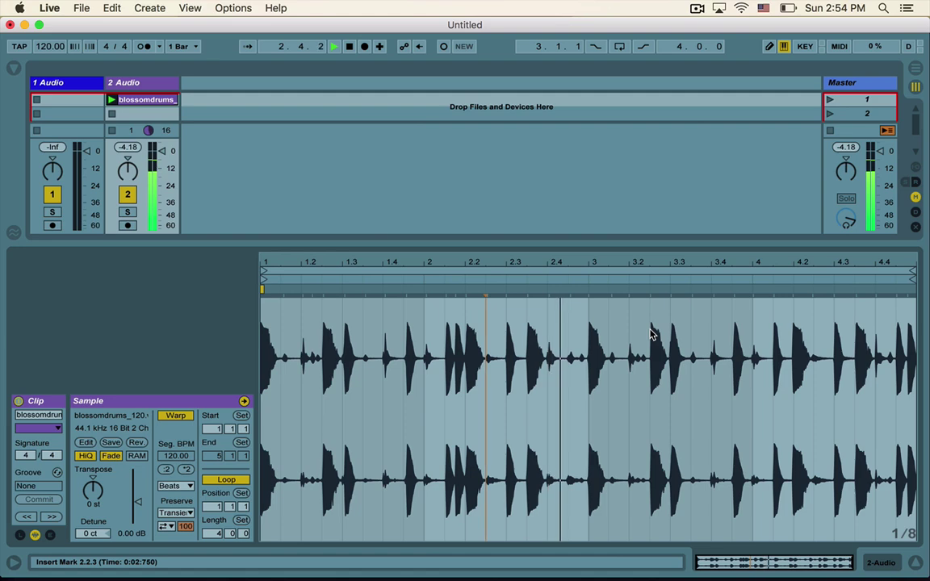
key(space)
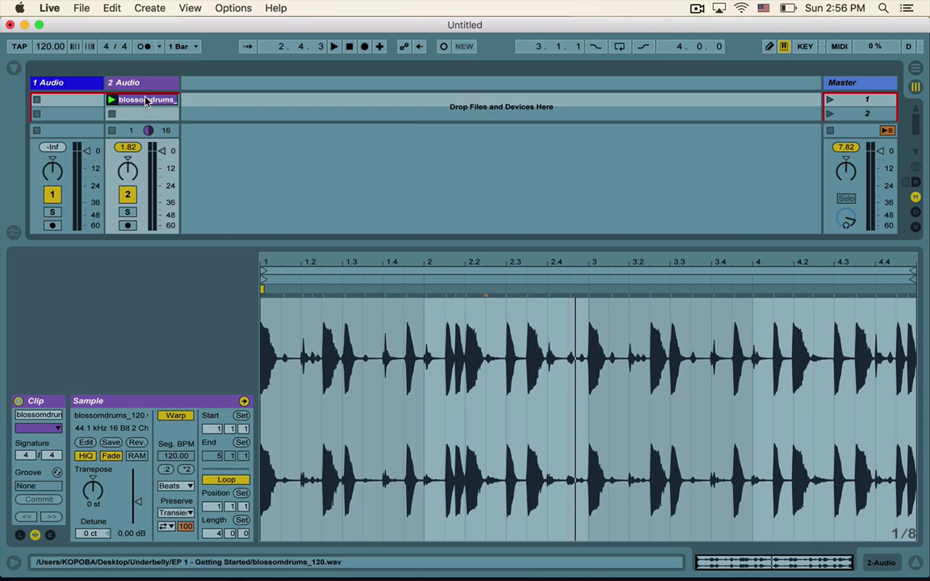
- Drag guitarloop.wav from Finder into 1 Audio's first clip slot and return to Live
click(238, 562)
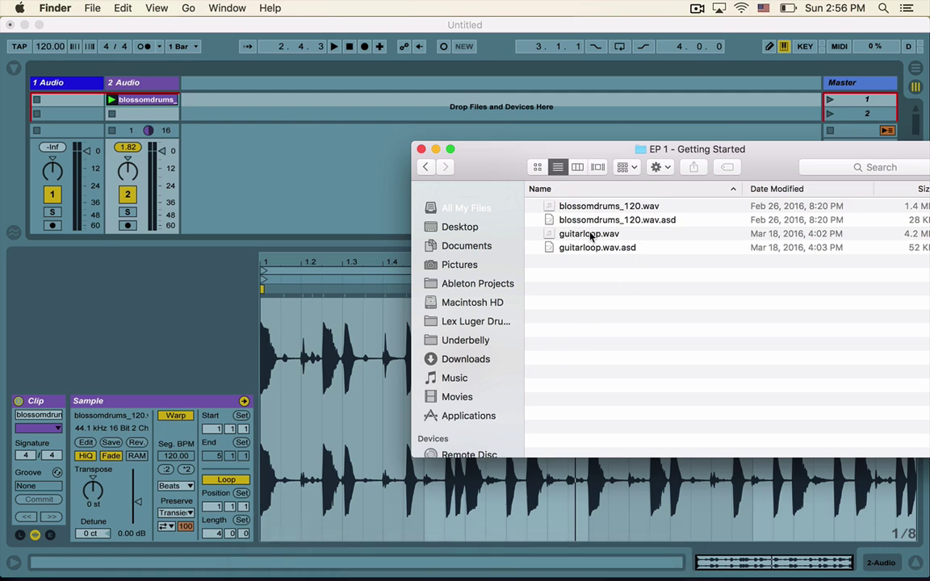
drag(560, 233, 80, 103)
click(81, 103)
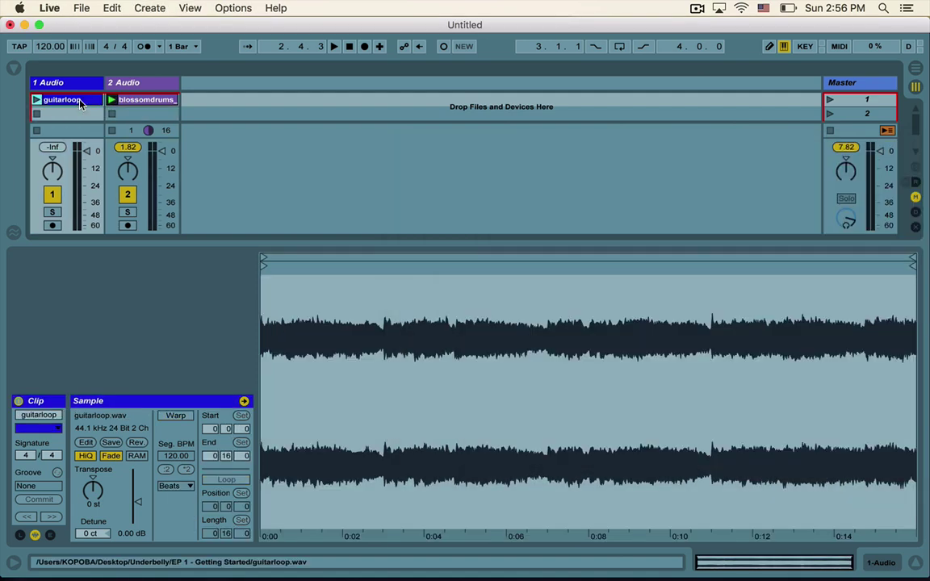
- Turn on Warp and Loop for the guitarloop clip and launch it alongside the drums
click(175, 416)
click(225, 479)
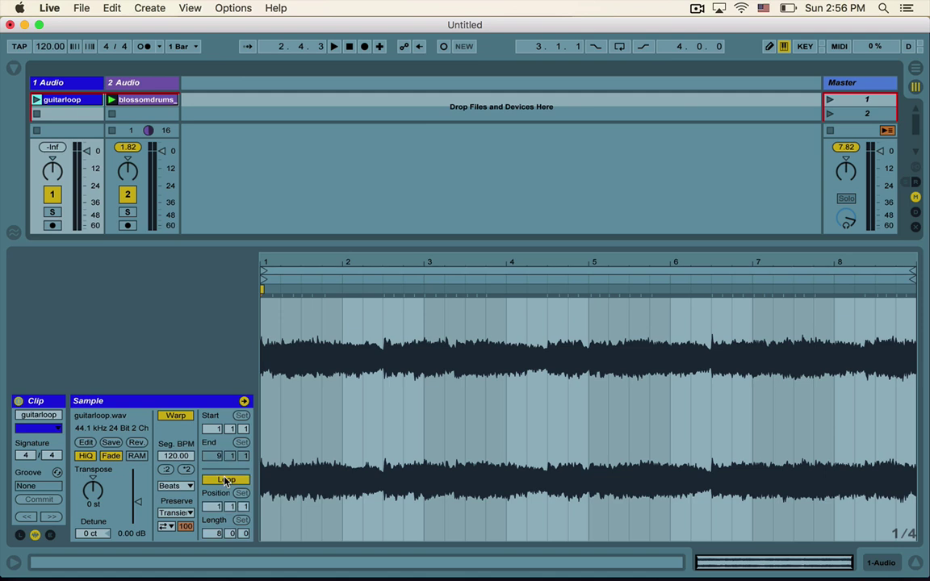
click(36, 100)
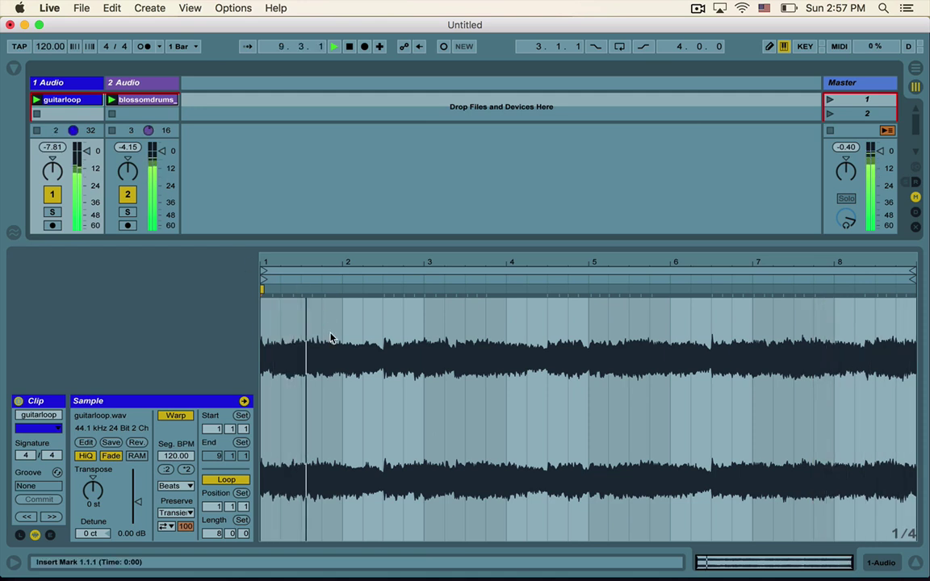
- Replay both loops, toggling mute on 2 Audio and 1 Audio, leaving 2 Audio muted
key(space)
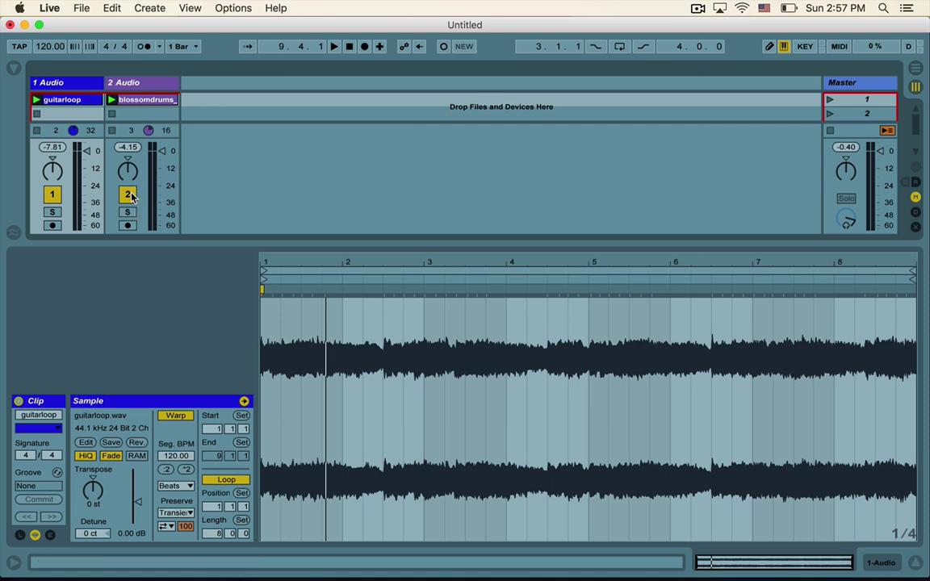
key(space)
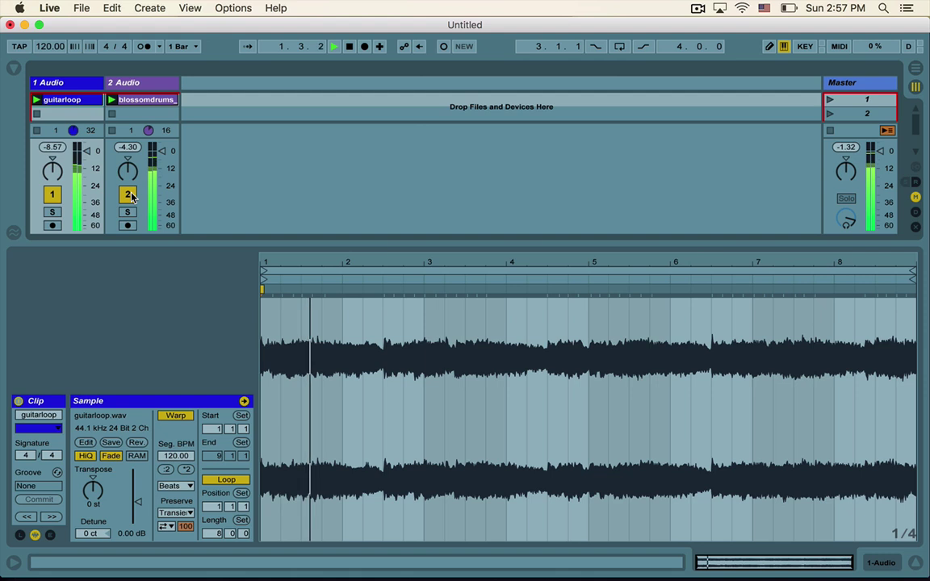
click(127, 194)
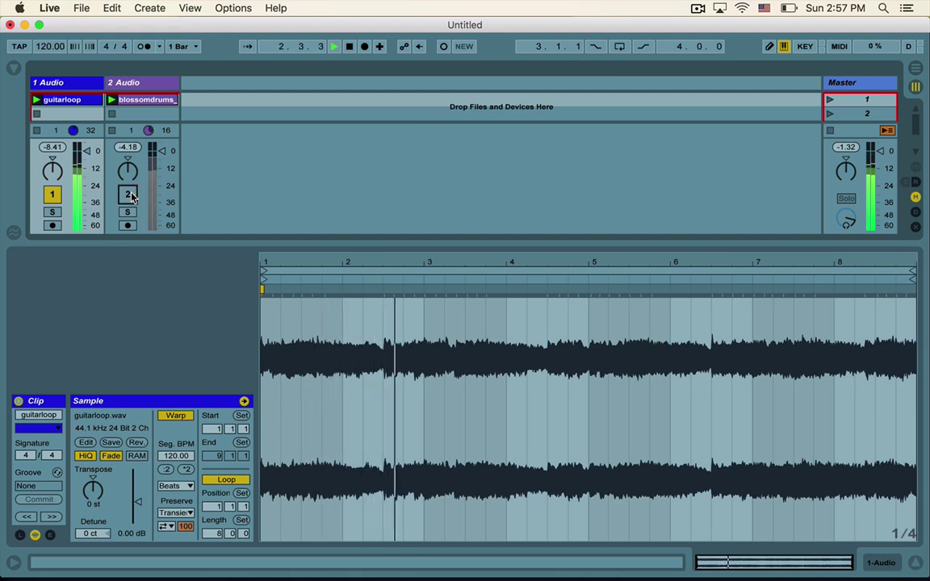
click(128, 194)
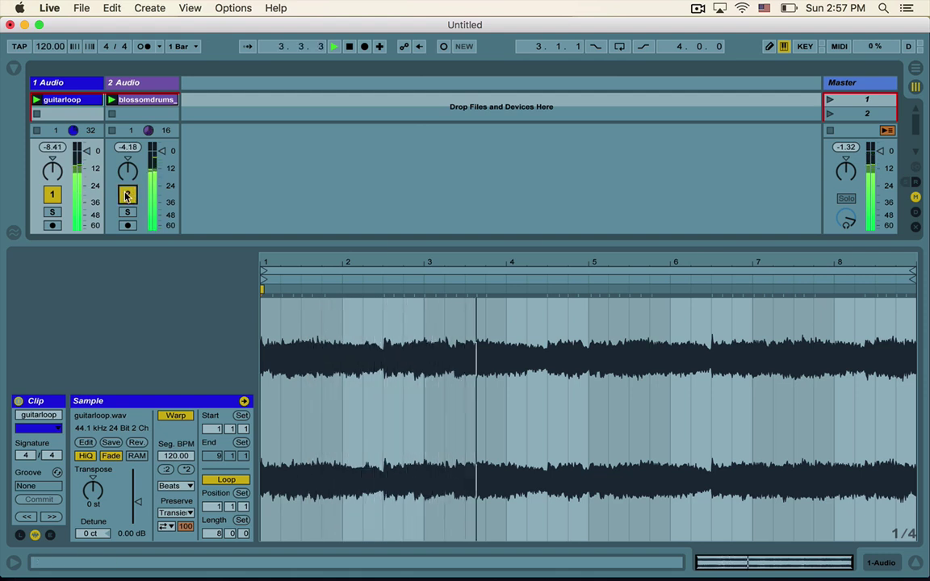
click(54, 197)
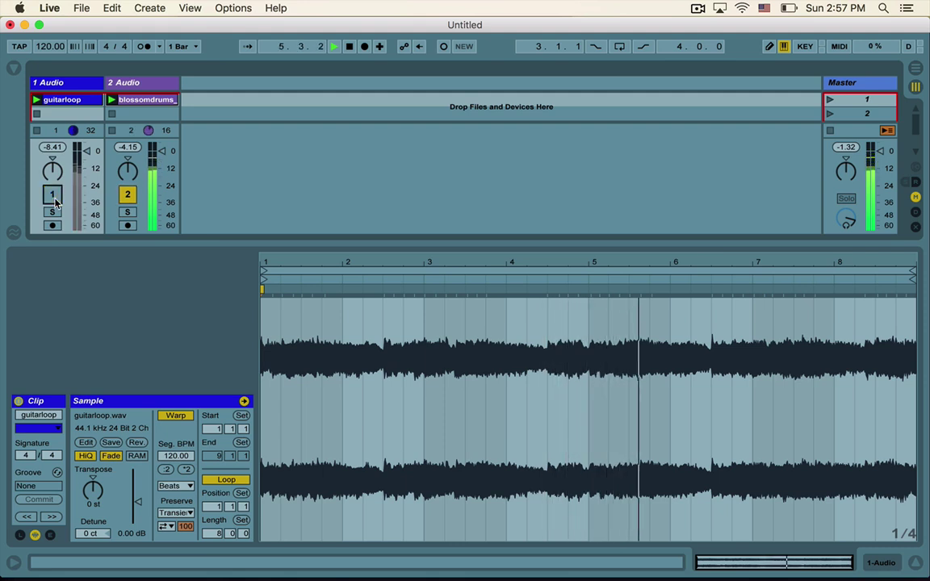
click(53, 197)
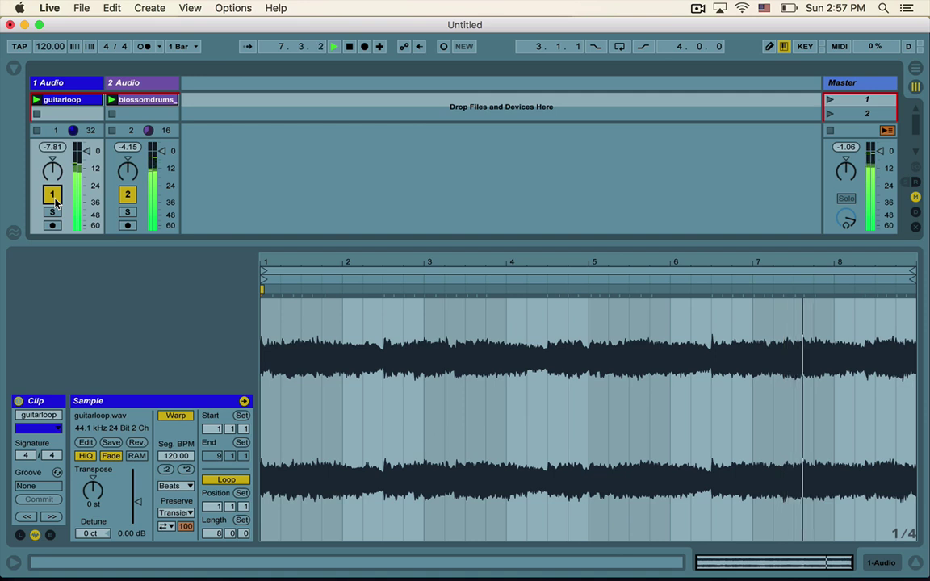
click(129, 195)
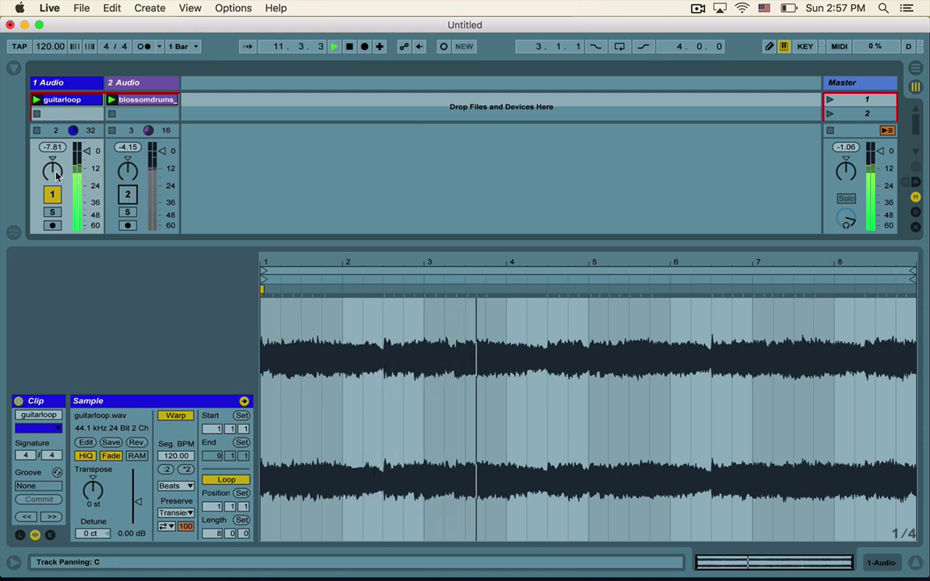
- Stop playback, pan the guitarloop track right, reset it to C, then replay and pan left
key(space)
drag(56, 175, 55, 165)
key(Delete)
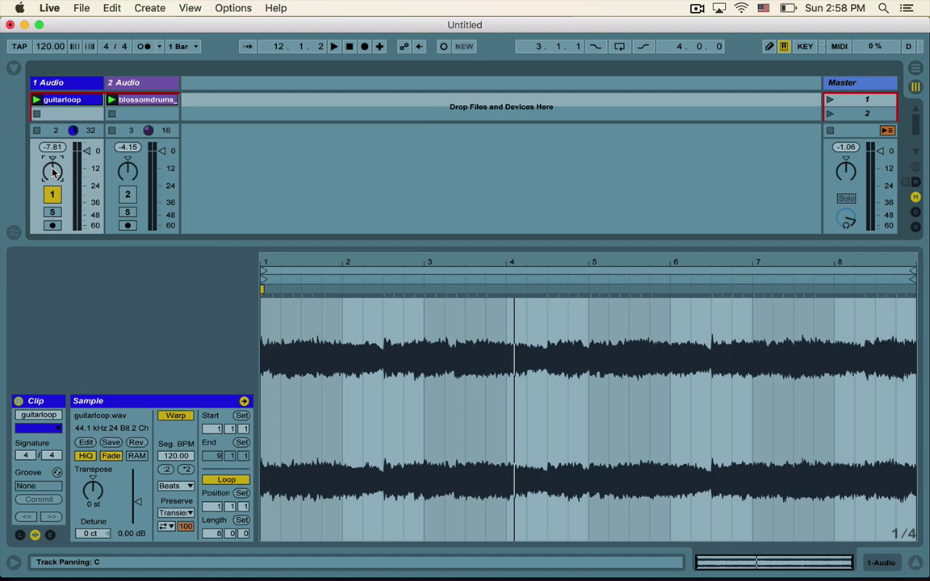
key(space)
drag(53, 172, 52, 139)
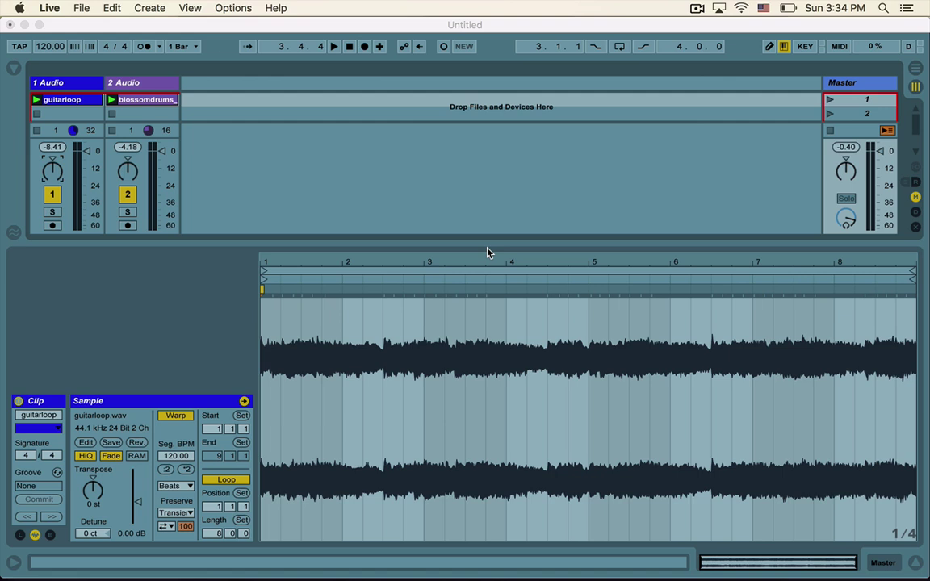
- Return to the Live window and select the 1 Audio track, then the Master track
click(471, 200)
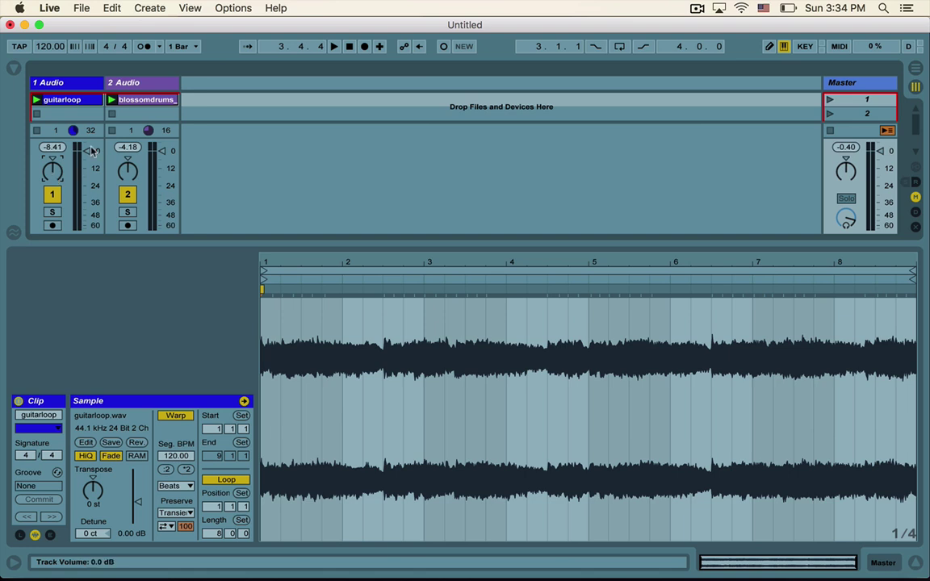
click(76, 88)
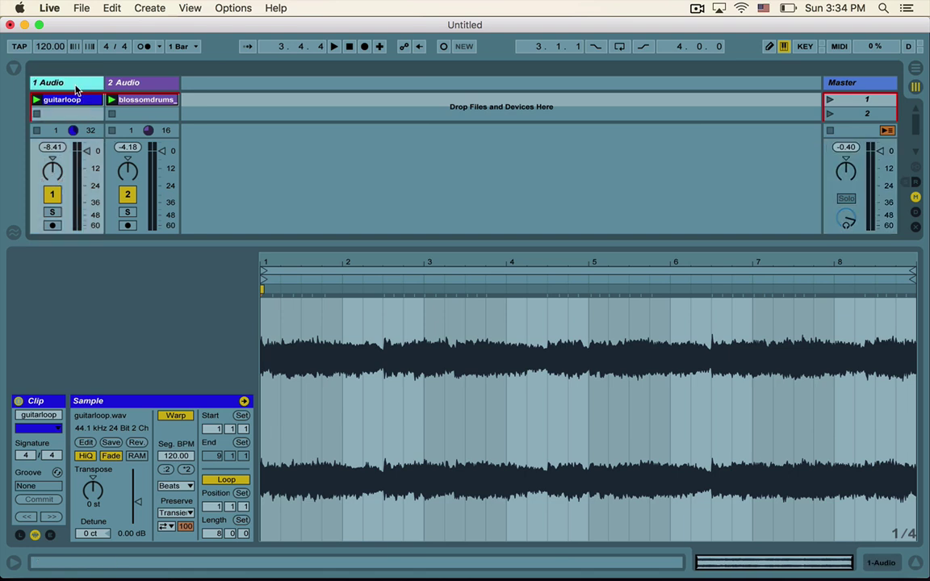
click(848, 83)
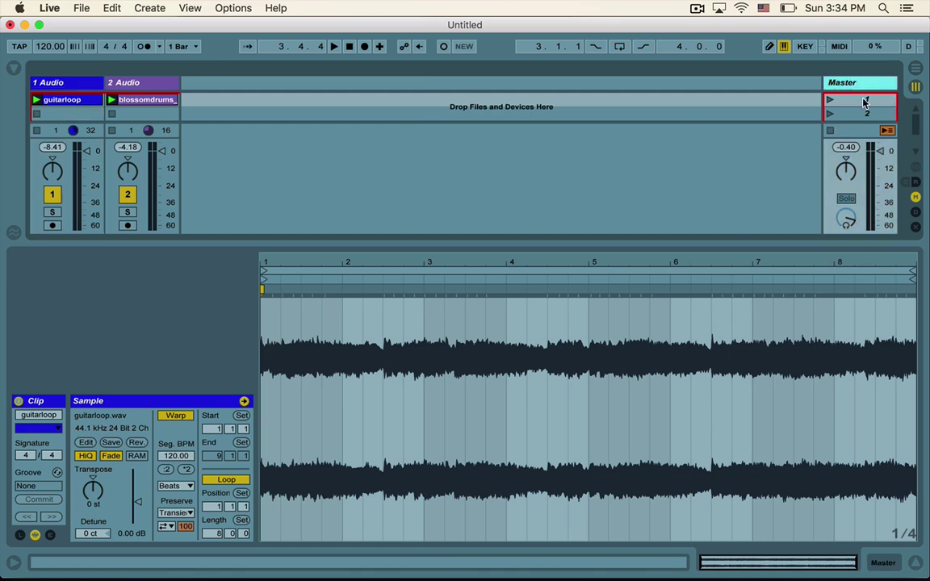
- Swing the 1 Audio pan knob to 50L, then to 50R, and select the blossomdrums clip
click(52, 174)
drag(52, 174, 53, 215)
mouse_move(52, 174)
mouse_down()
mouse_move(53, 153)
mouse_move(51, 183)
mouse_up()
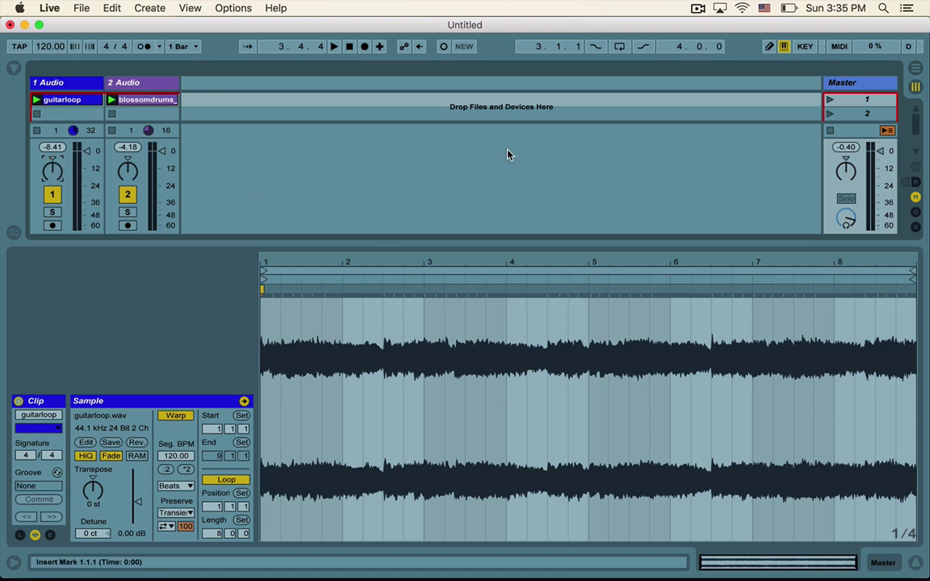
click(146, 100)
- Show the blossomdrums clip in Clip View and toggle tracks 2 and 1 off and on
click(143, 102)
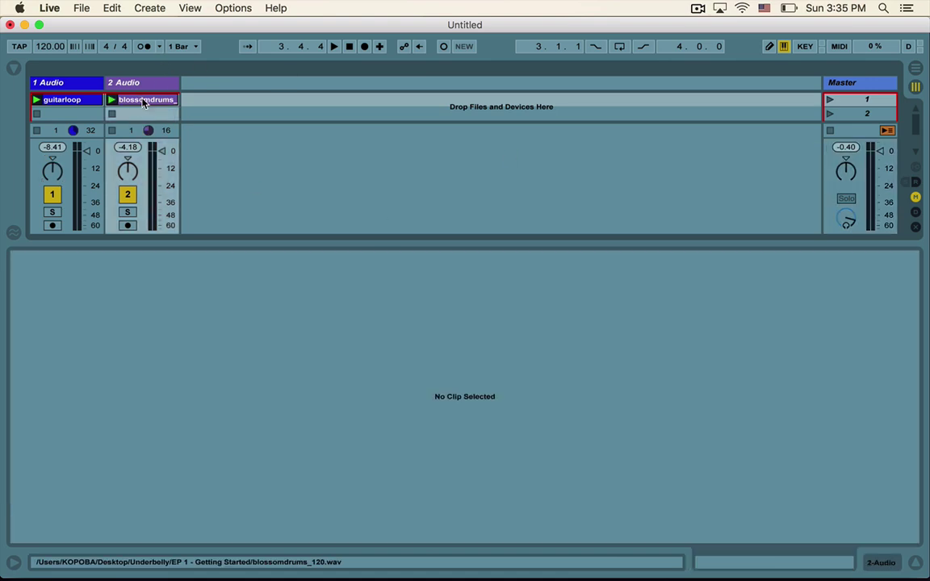
click(143, 101)
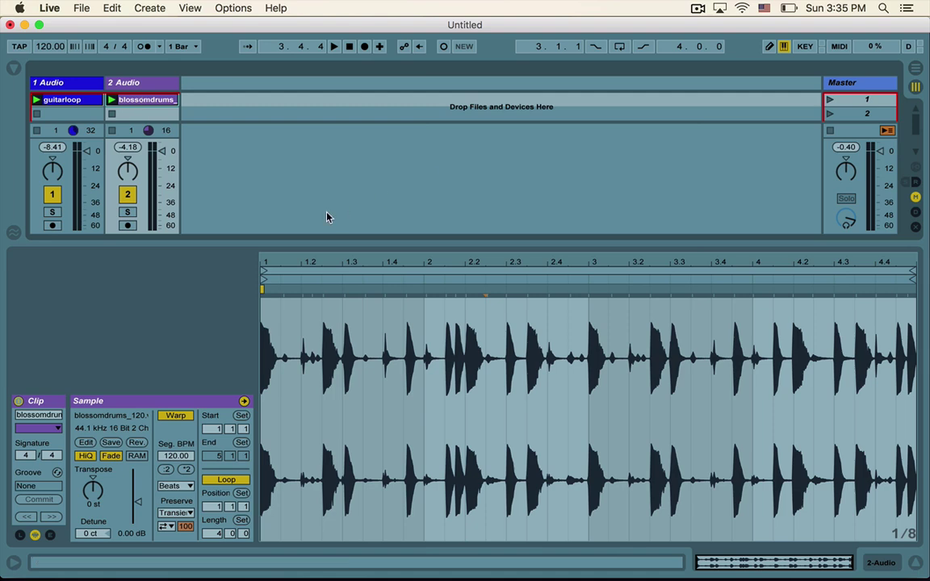
click(128, 195)
click(128, 197)
click(127, 198)
click(127, 197)
click(50, 194)
click(51, 194)
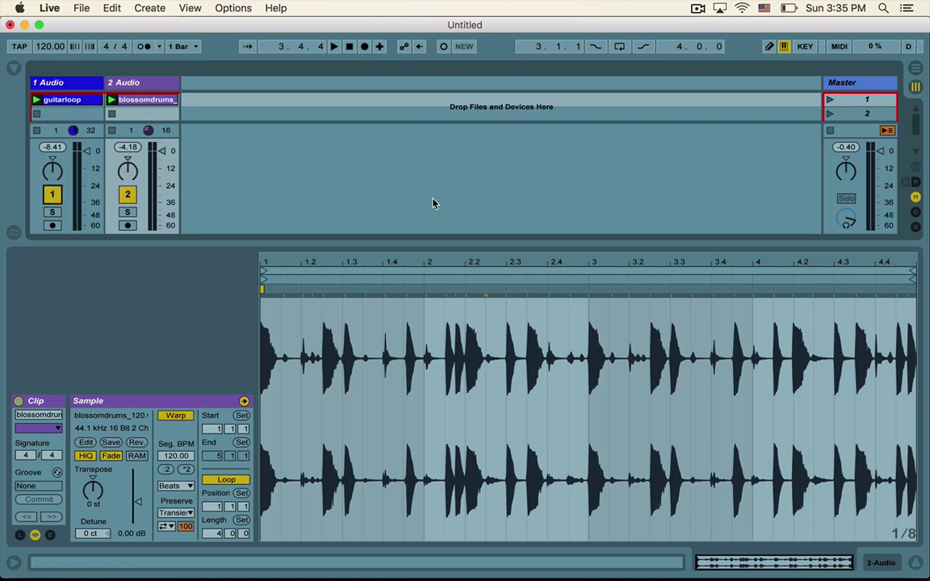